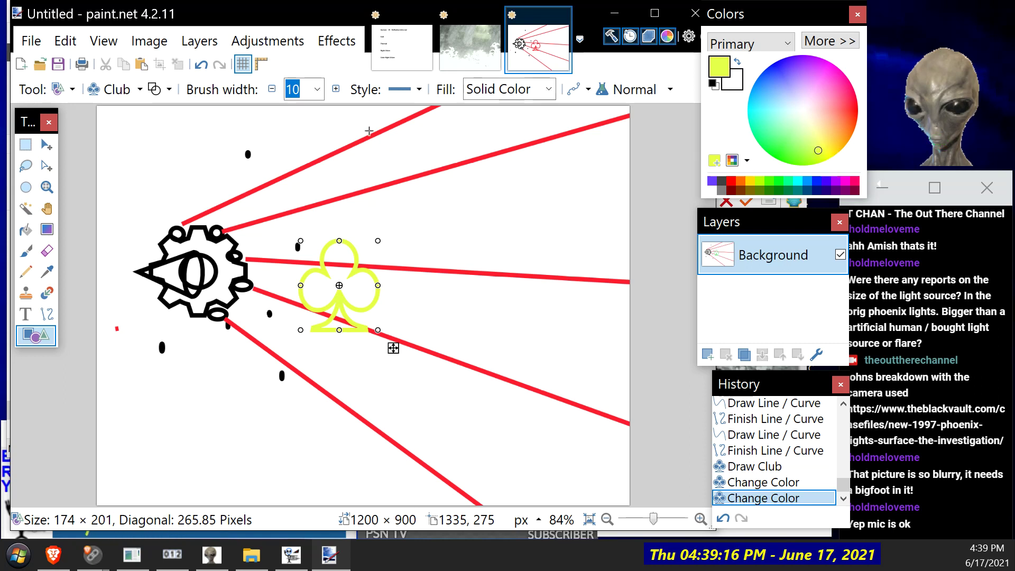
Step: Finish the yellow club, and draw a tall spade about 167 × 411 px near the canvas's right edge in pink
{"action": "left_click", "coordinate": [330, 140]}
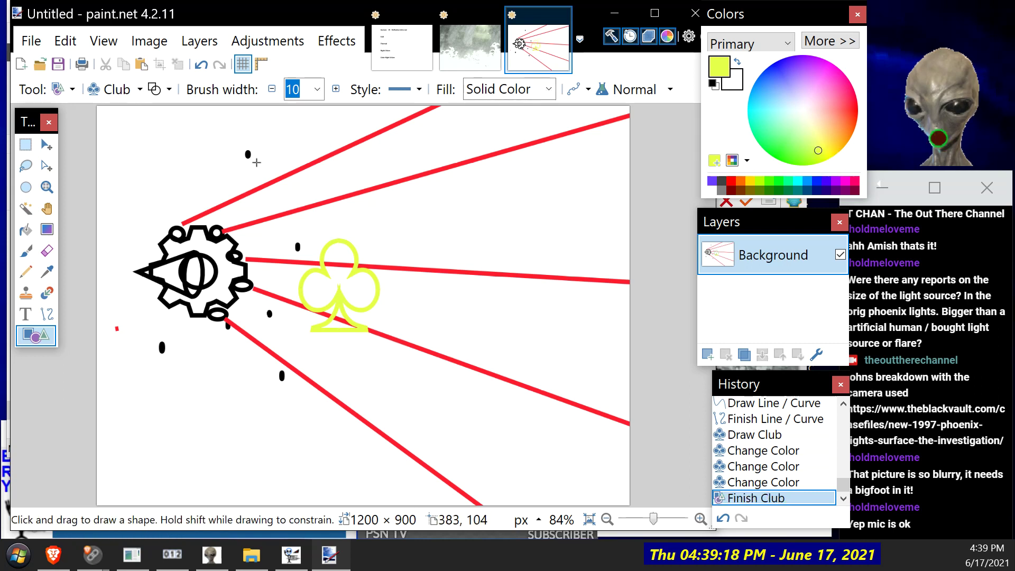
{"action": "left_click", "coordinate": [109, 91]}
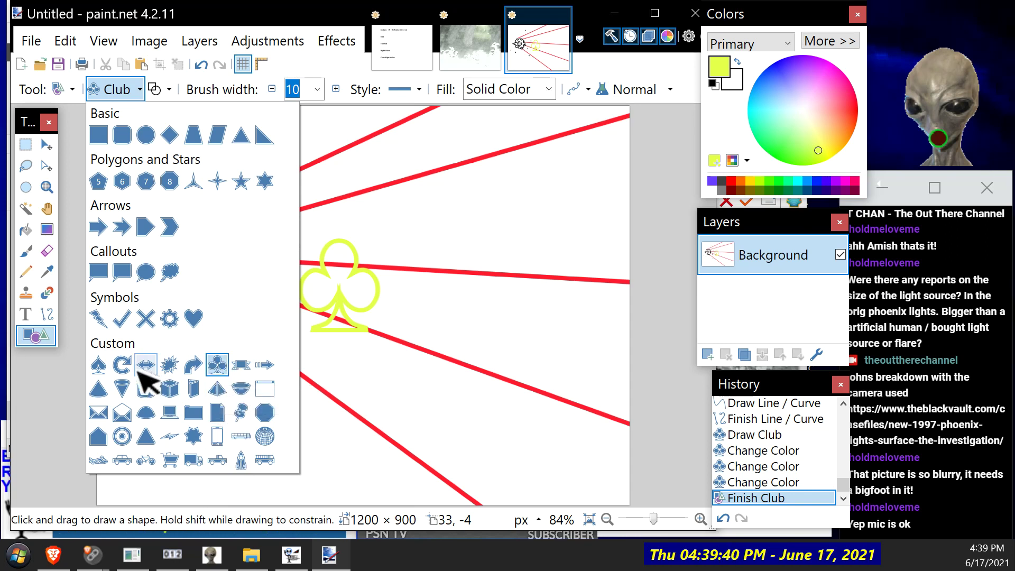
{"action": "left_click", "coordinate": [98, 365]}
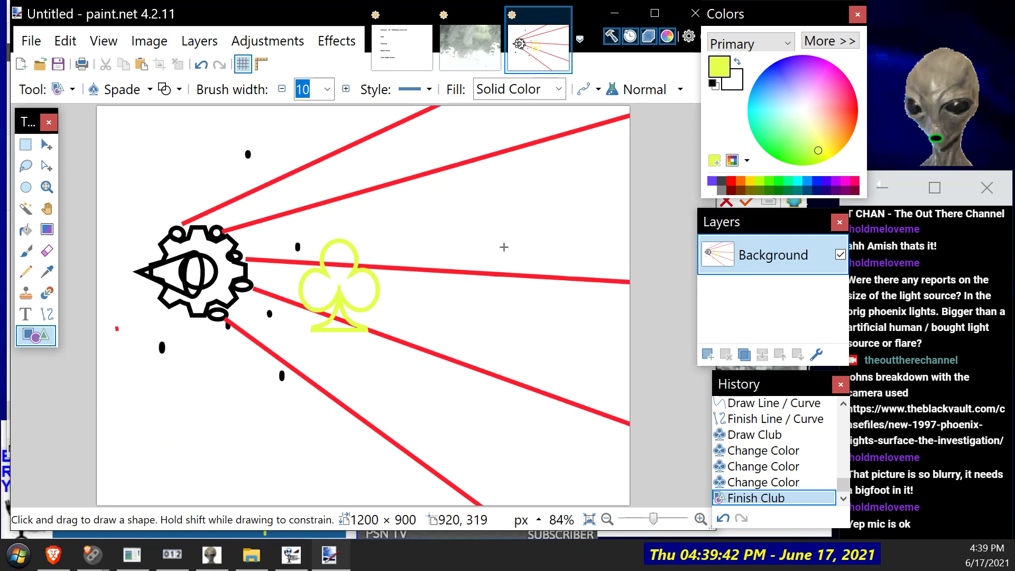
{"action": "mouse_move", "coordinate": [480, 233]}
{"action": "left_mouse_down"}
{"action": "mouse_move", "coordinate": [575, 400]}
{"action": "mouse_move", "coordinate": [556, 429]}
{"action": "mouse_move", "coordinate": [556, 416]}
{"action": "left_mouse_up"}
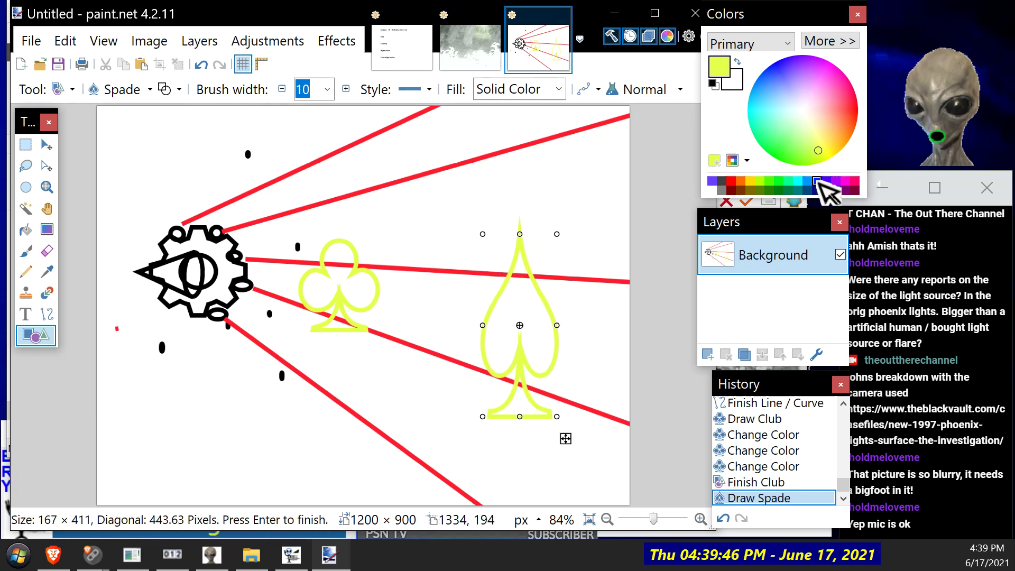
{"action": "left_click", "coordinate": [835, 88]}
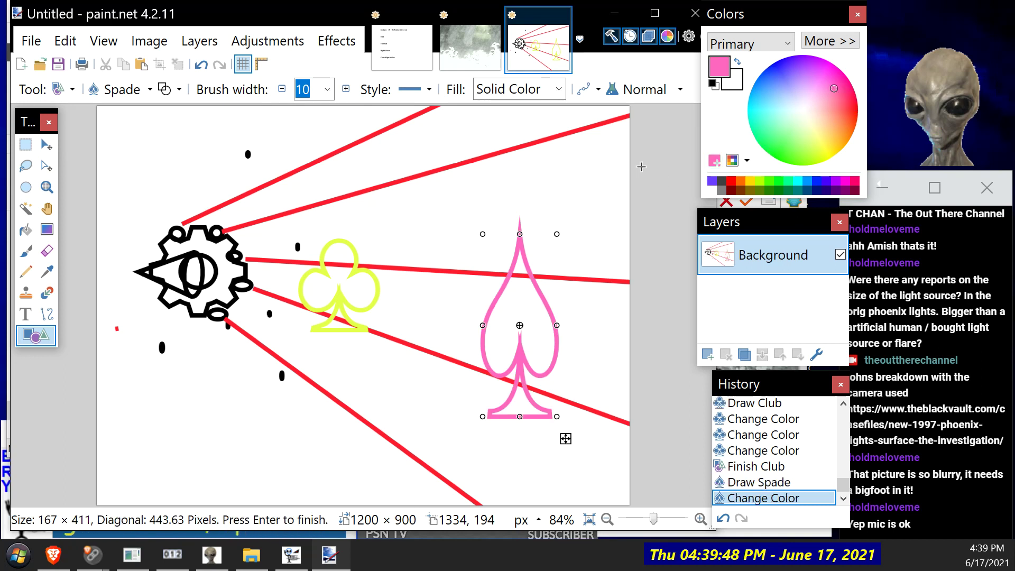
Step: Draw a pink spade about 167 × 232 px above the tall one and a tiny red spade about 6 × 8 px below the gear
{"action": "mouse_move", "coordinate": [504, 109]}
{"action": "left_mouse_down"}
{"action": "mouse_move", "coordinate": [520, 165]}
{"action": "mouse_move", "coordinate": [578, 211]}
{"action": "left_mouse_up"}
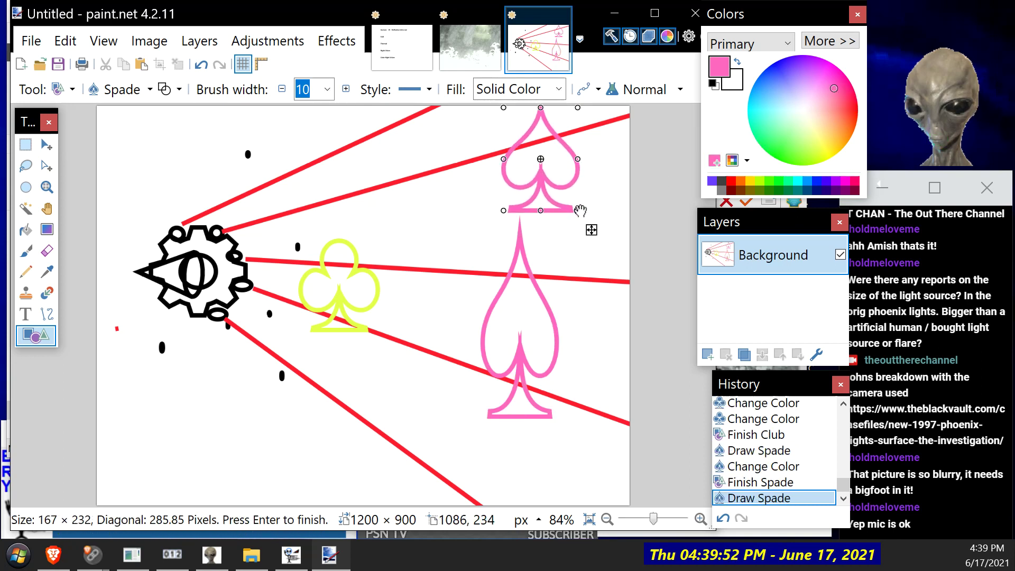
{"action": "left_click_drag", "start_coordinate": [168, 372], "coordinate": [166, 368]}
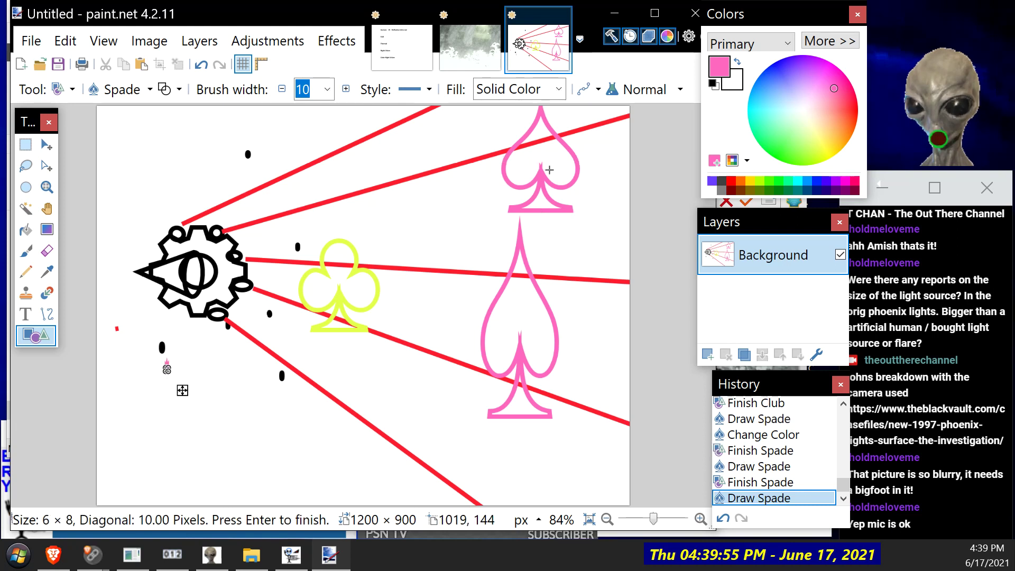
{"action": "left_click", "coordinate": [832, 86]}
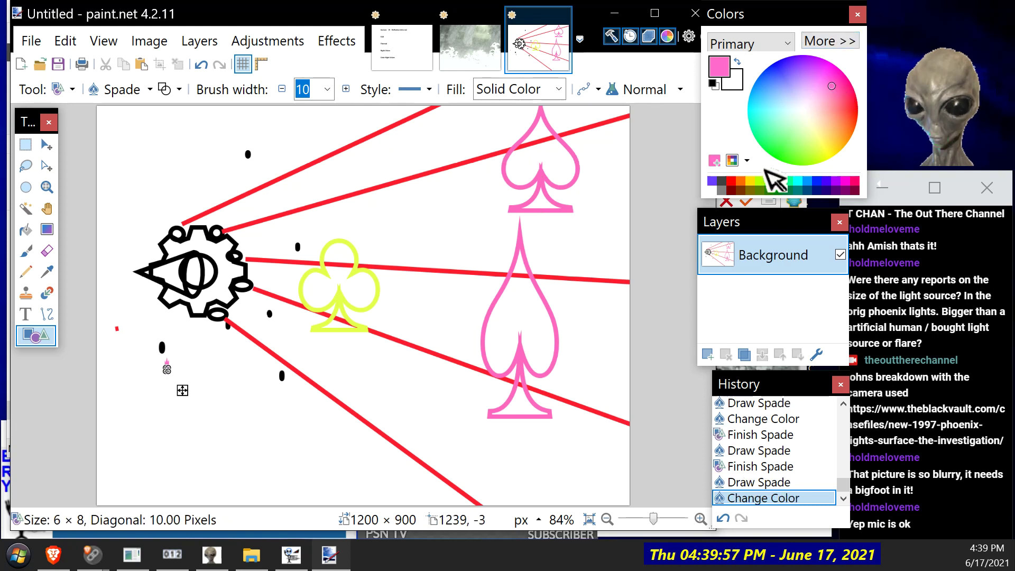
{"action": "left_click", "coordinate": [732, 181]}
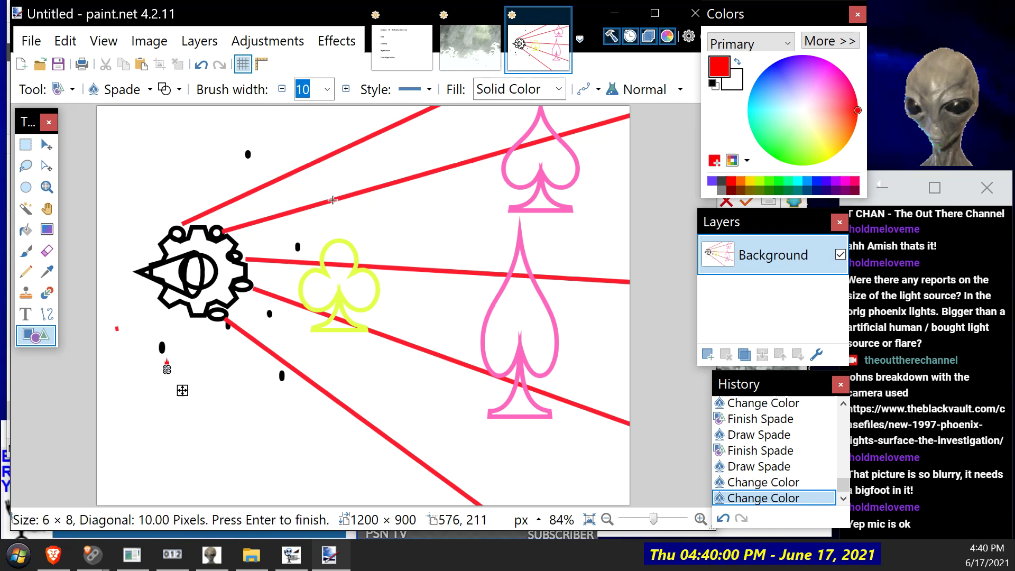
Step: Undo a trial red spade, and draw two long red lines from the pink spades back across the gear, about 940 and 982 px long
{"action": "mouse_move", "coordinate": [512, 148]}
{"action": "left_mouse_down"}
{"action": "mouse_move", "coordinate": [446, 161]}
{"action": "mouse_move", "coordinate": [448, 176]}
{"action": "mouse_move", "coordinate": [473, 171]}
{"action": "left_mouse_up"}
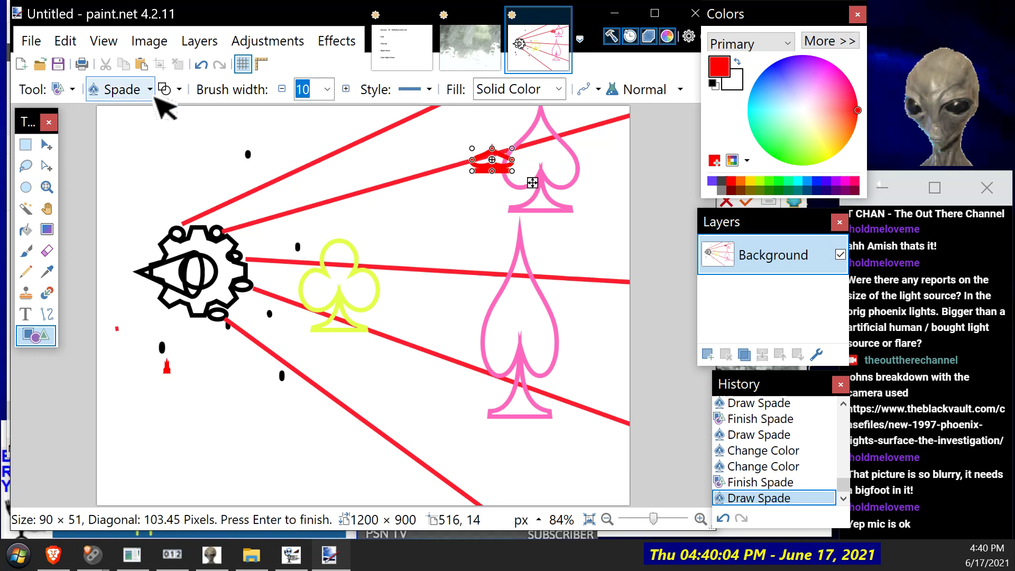
{"action": "left_click", "coordinate": [201, 65]}
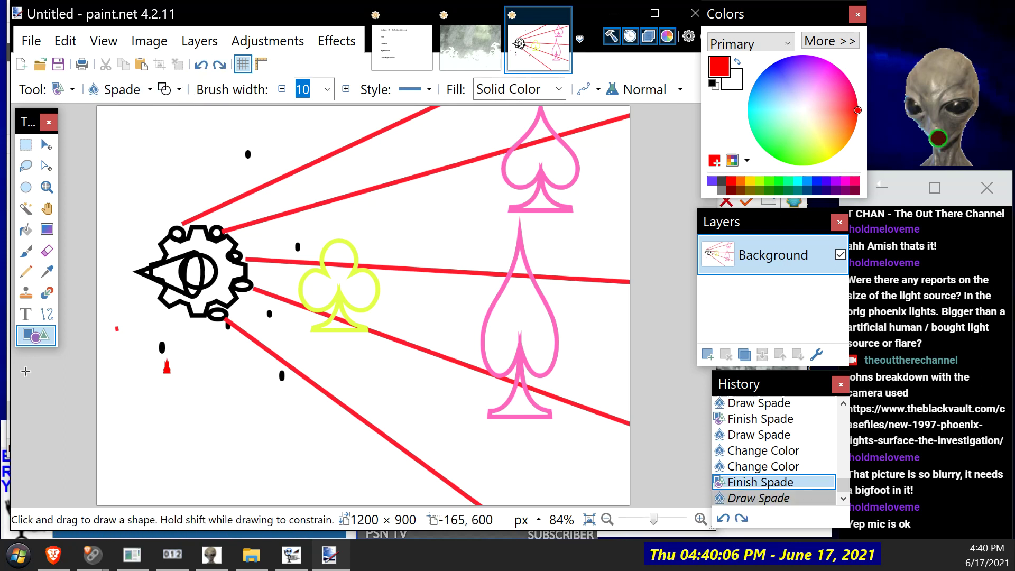
{"action": "left_click", "coordinate": [48, 314]}
{"action": "mouse_move", "coordinate": [509, 158]}
{"action": "left_mouse_down"}
{"action": "mouse_move", "coordinate": [261, 223]}
{"action": "mouse_move", "coordinate": [186, 263]}
{"action": "mouse_move", "coordinate": [97, 284]}
{"action": "mouse_move", "coordinate": [113, 288]}
{"action": "left_mouse_up"}
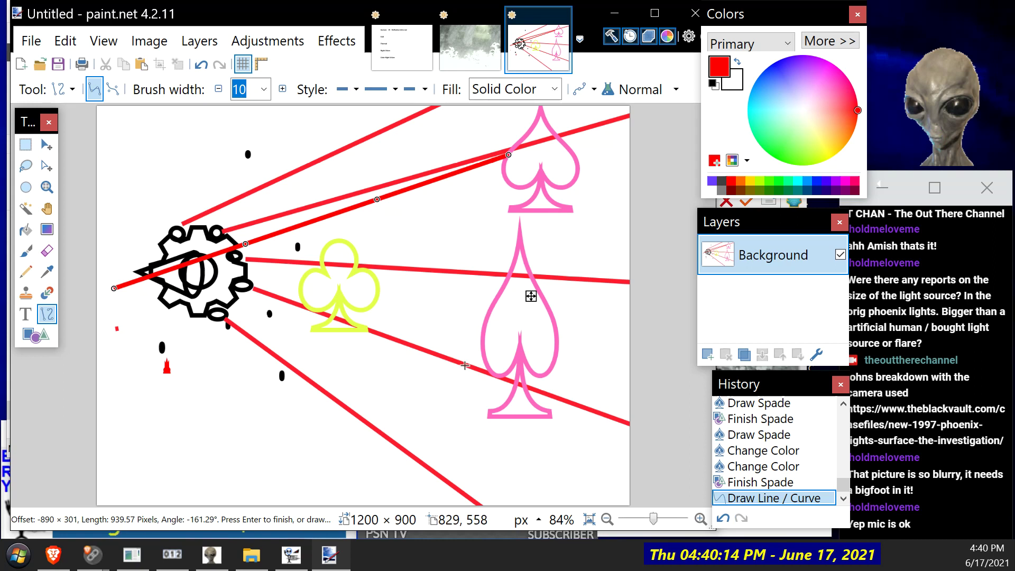
{"action": "mouse_move", "coordinate": [486, 372]}
{"action": "left_mouse_down"}
{"action": "mouse_move", "coordinate": [328, 320]}
{"action": "mouse_move", "coordinate": [216, 297]}
{"action": "mouse_move", "coordinate": [109, 250]}
{"action": "mouse_move", "coordinate": [77, 221]}
{"action": "left_mouse_up"}
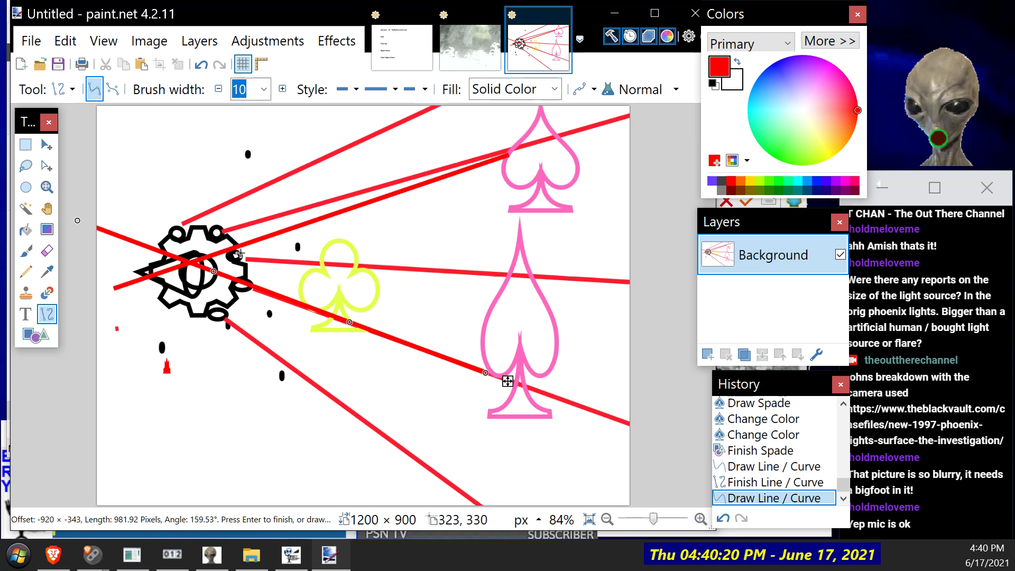
Step: Draw several short red lines from around the yellow club into the gear, plus a small red dash below it
{"action": "mouse_move", "coordinate": [242, 253]}
{"action": "left_mouse_down"}
{"action": "mouse_move", "coordinate": [344, 261]}
{"action": "mouse_move", "coordinate": [215, 251]}
{"action": "mouse_move", "coordinate": [172, 265]}
{"action": "left_mouse_up"}
{"action": "mouse_move", "coordinate": [227, 281]}
{"action": "left_mouse_down"}
{"action": "mouse_move", "coordinate": [334, 286]}
{"action": "mouse_move", "coordinate": [240, 293]}
{"action": "mouse_move", "coordinate": [195, 274]}
{"action": "left_mouse_up"}
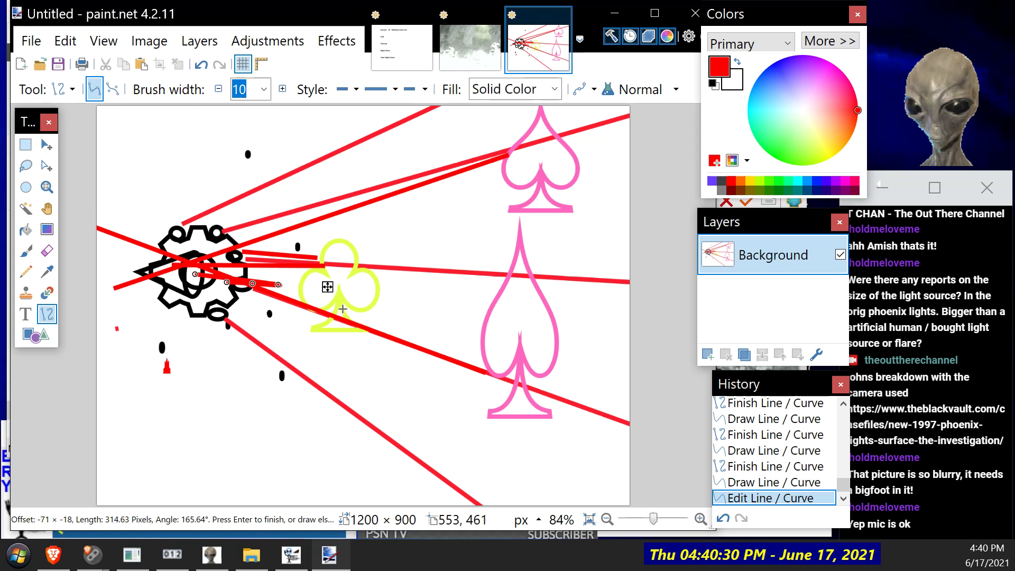
{"action": "left_click_drag", "start_coordinate": [319, 300], "coordinate": [176, 284]}
{"action": "left_click_drag", "start_coordinate": [305, 277], "coordinate": [175, 266]}
{"action": "left_click", "coordinate": [236, 297]}
{"action": "left_click_drag", "start_coordinate": [288, 299], "coordinate": [172, 284]}
{"action": "left_click_drag", "start_coordinate": [323, 251], "coordinate": [203, 260]}
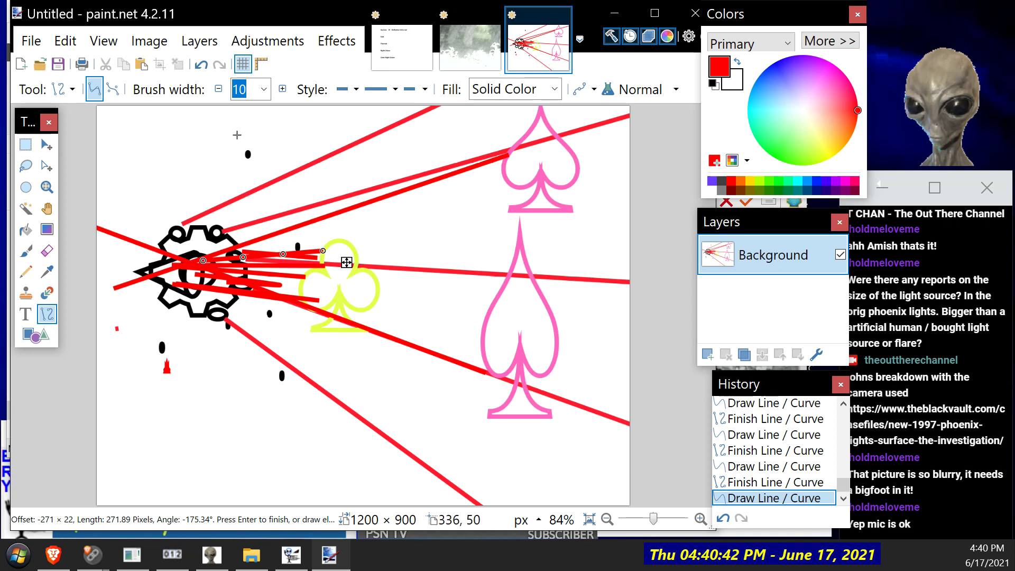
{"action": "left_click", "coordinate": [231, 385]}
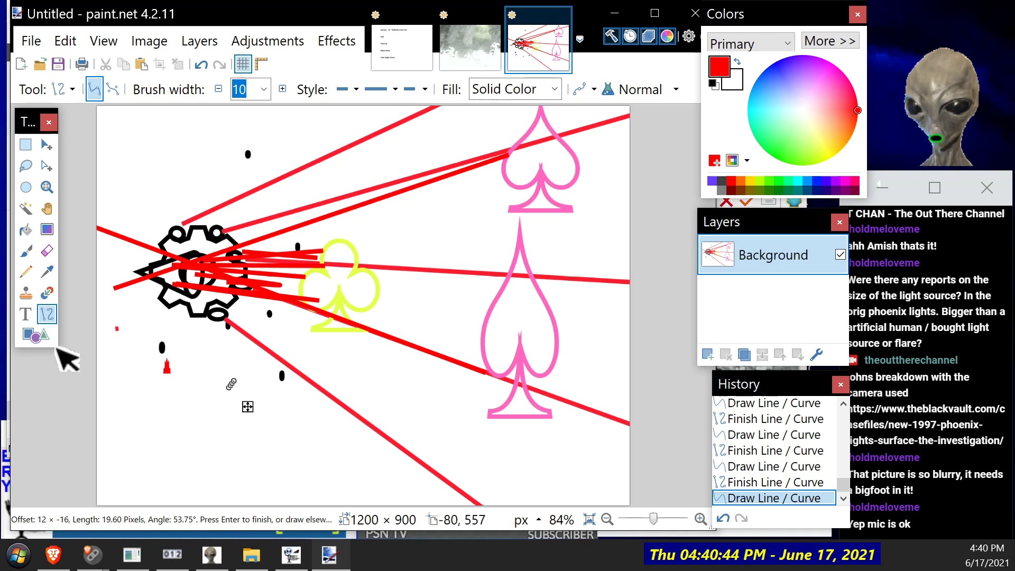
Step: Draw a red New and Improved burst shape about 66 × 70 px between the club and the tall spade
{"action": "left_click", "coordinate": [35, 335]}
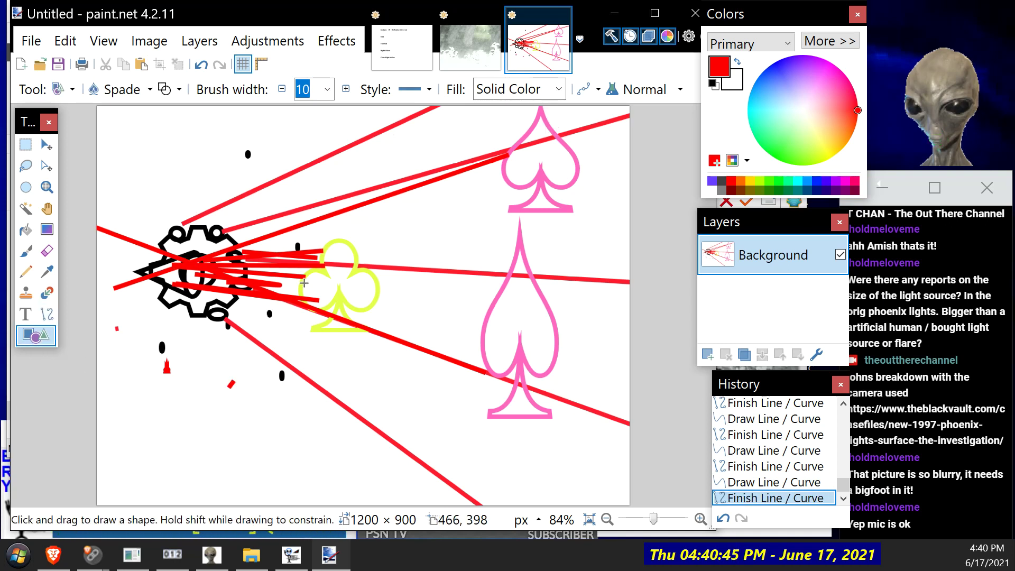
{"action": "left_click", "coordinate": [118, 91]}
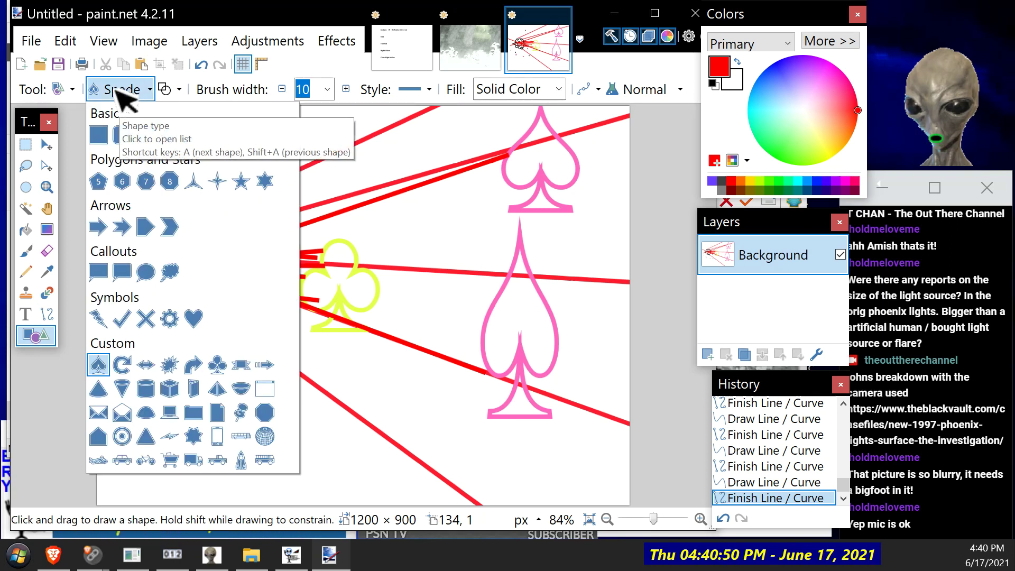
{"action": "left_click", "coordinate": [172, 366]}
{"action": "left_click_drag", "start_coordinate": [429, 266], "coordinate": [459, 299]}
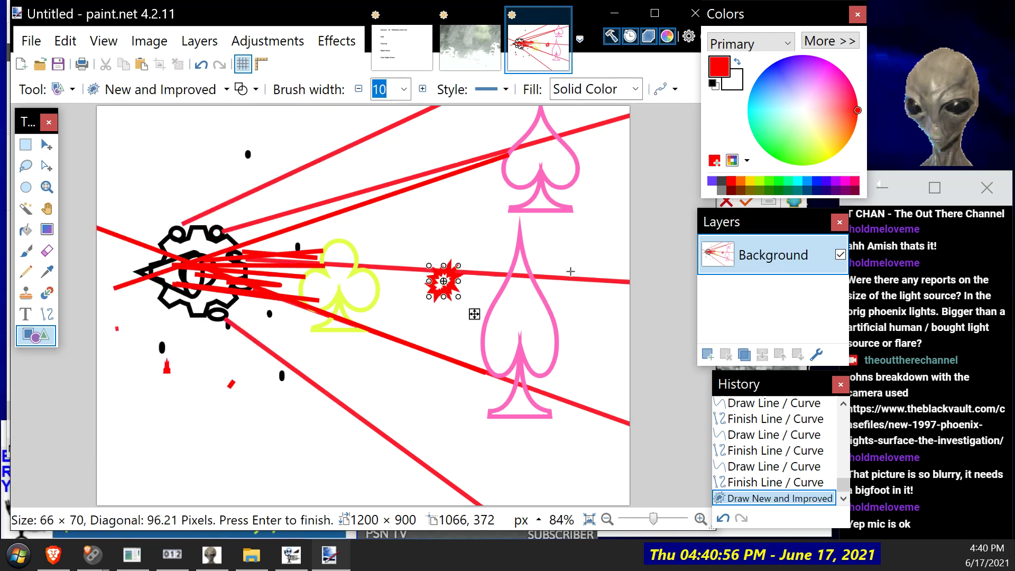
Step: Recolour the burst blue and move it up onto the red rays beside the upper spade
{"action": "left_click", "coordinate": [782, 77]}
{"action": "left_click_drag", "start_coordinate": [469, 328], "coordinate": [448, 302]}
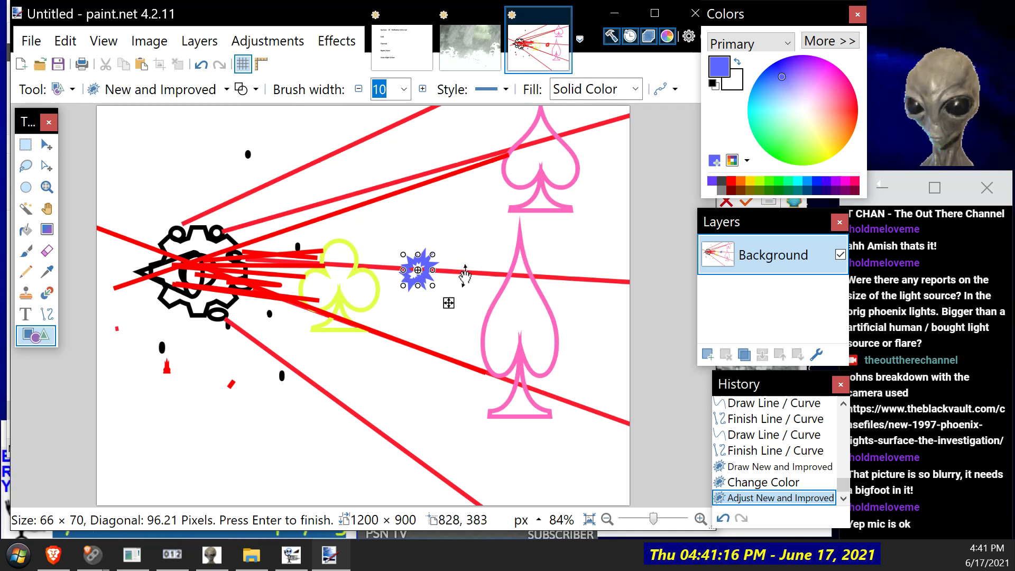
{"action": "left_click_drag", "start_coordinate": [447, 303], "coordinate": [454, 201]}
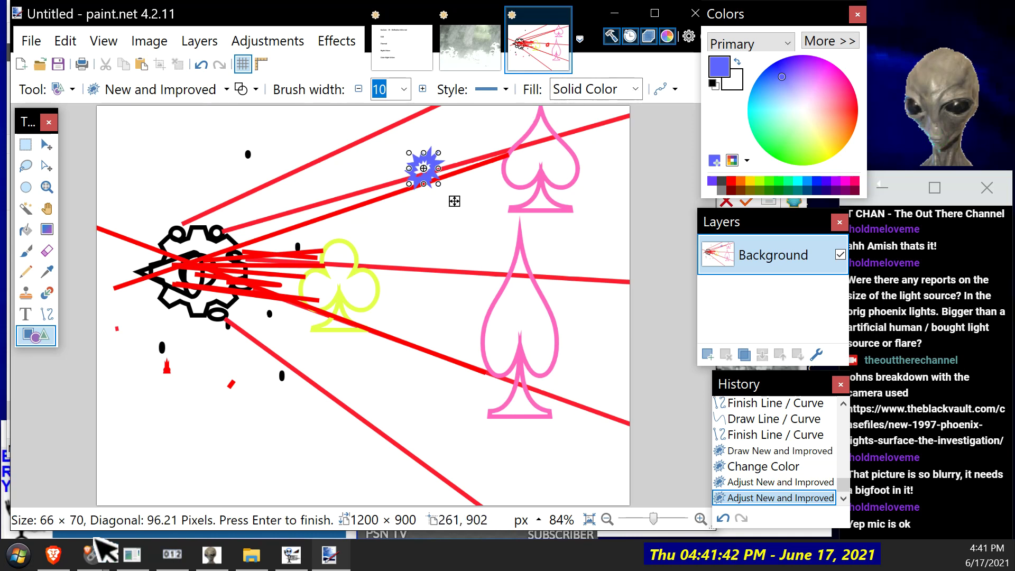
Step: Switch to the Brave browser and enter "home security" as the web search text on the new tab page
{"action": "left_click", "coordinate": [37, 548]}
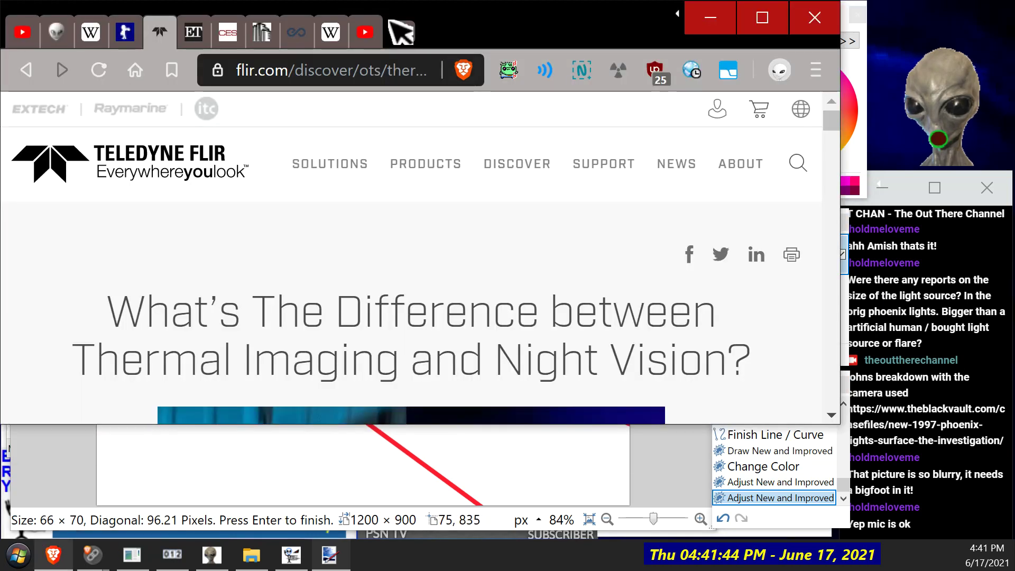
{"action": "left_click", "coordinate": [403, 33]}
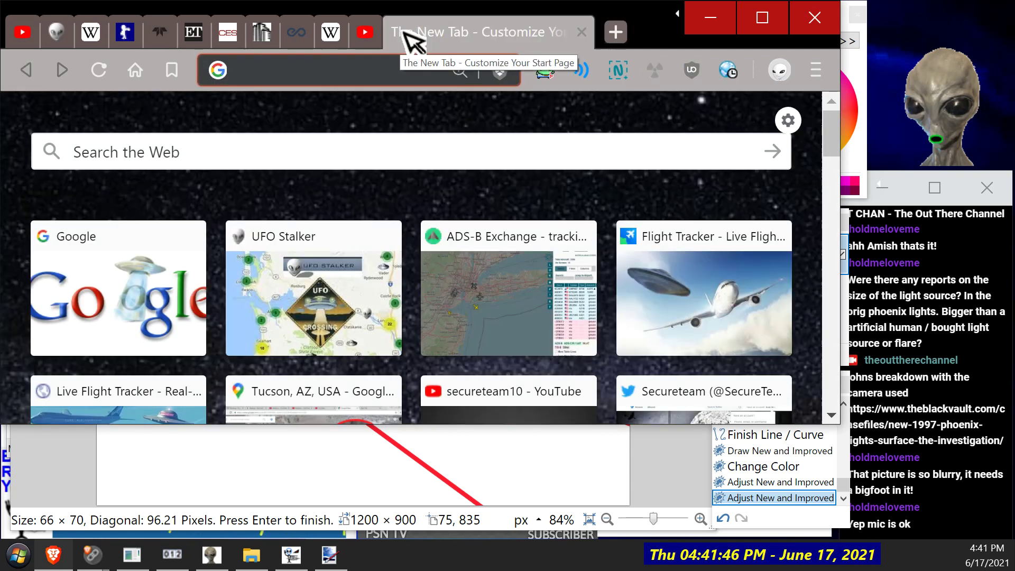
{"action": "left_click", "coordinate": [213, 146]}
{"action": "type", "text": "h"}
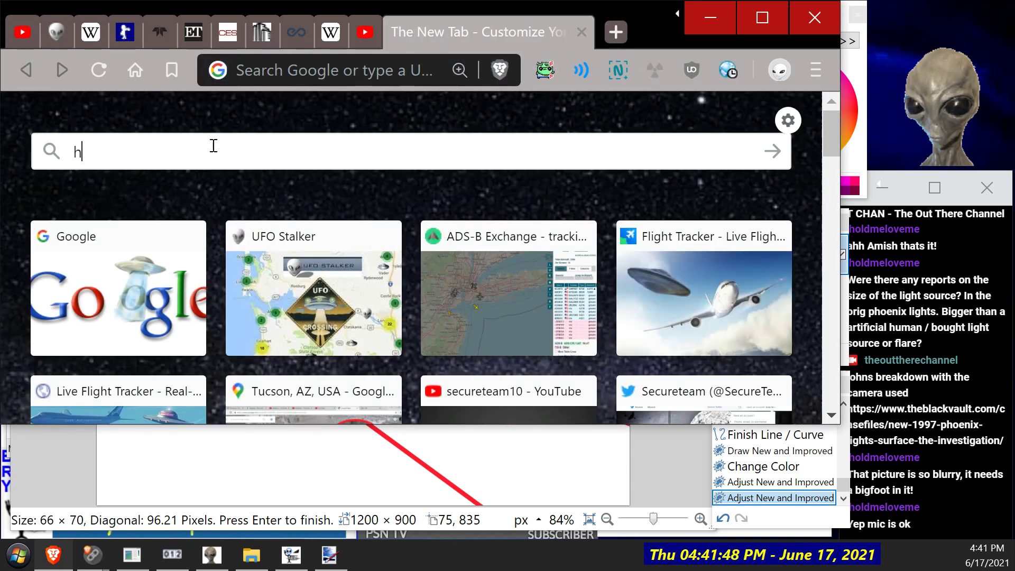
{"action": "type", "text": "ome secu"}
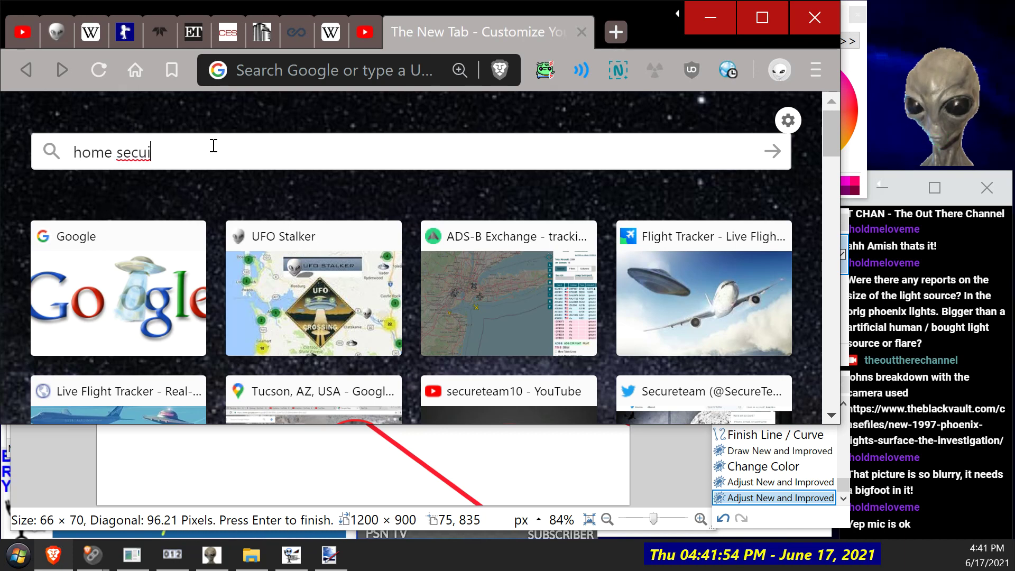
{"action": "type", "text": "r"}
{"action": "key", "text": "BackSpace"}
{"action": "type", "text": "ruty"}
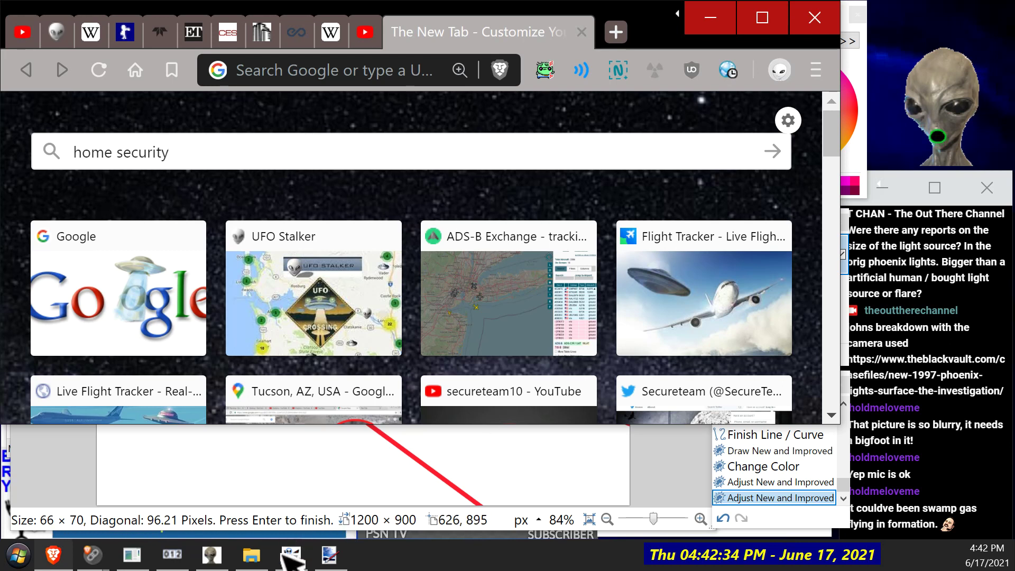
Step: Switch back to paint.net, show the outdoor IPCAM photo and undo its Curves+ adjustment
{"action": "left_click", "coordinate": [297, 492]}
{"action": "left_click", "coordinate": [471, 49]}
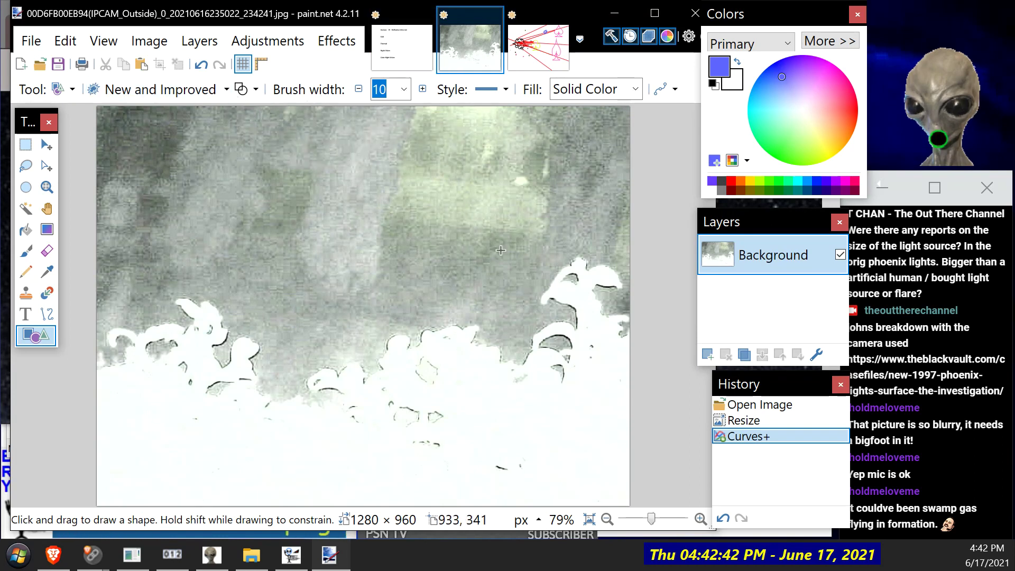
{"action": "left_click", "coordinate": [201, 64]}
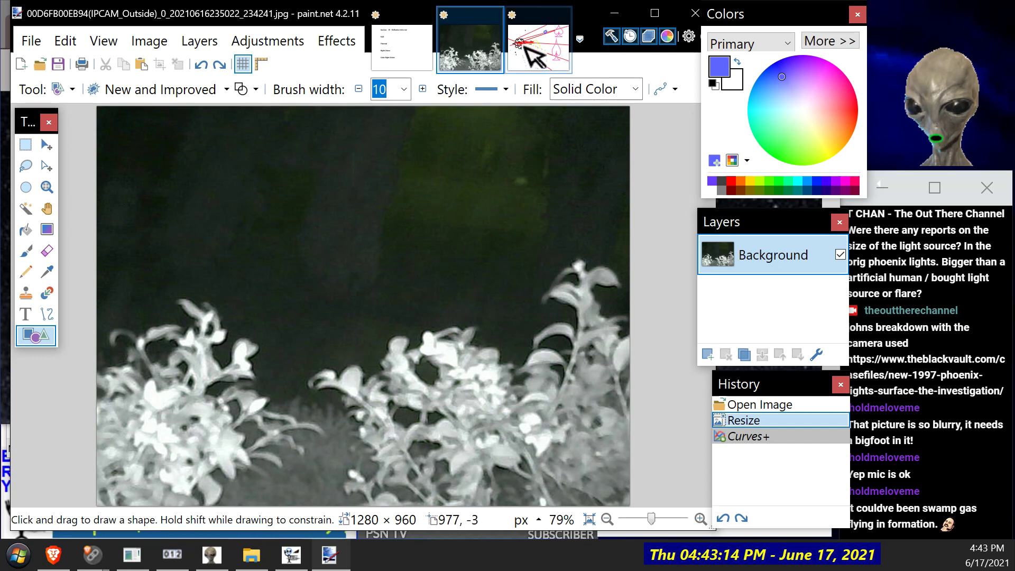
Step: Review the ray drawing and the IPCAM photo again, and bring up the image listing the camera types
{"action": "left_click", "coordinate": [545, 69]}
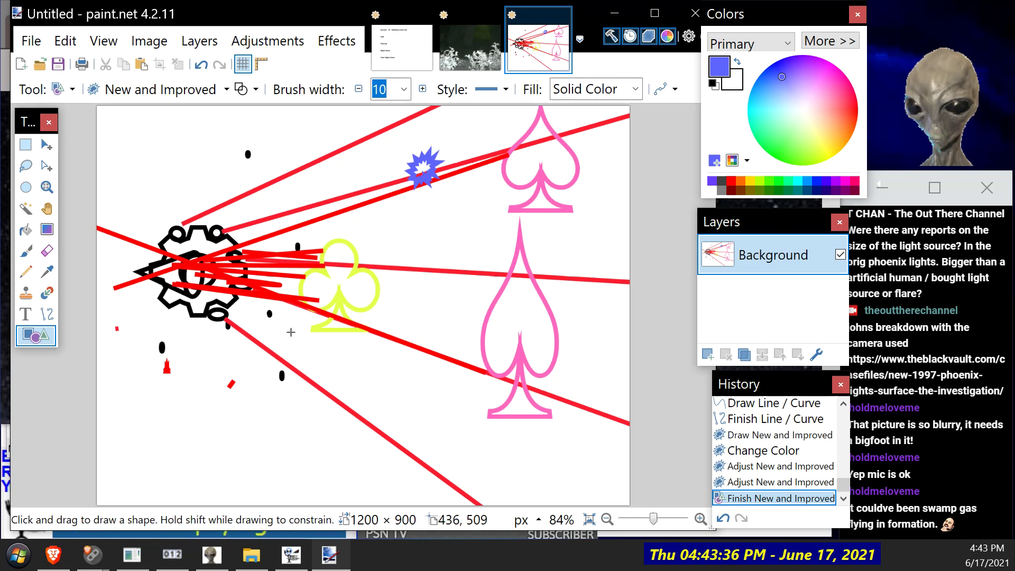
{"action": "mouse_move", "coordinate": [559, 27]}
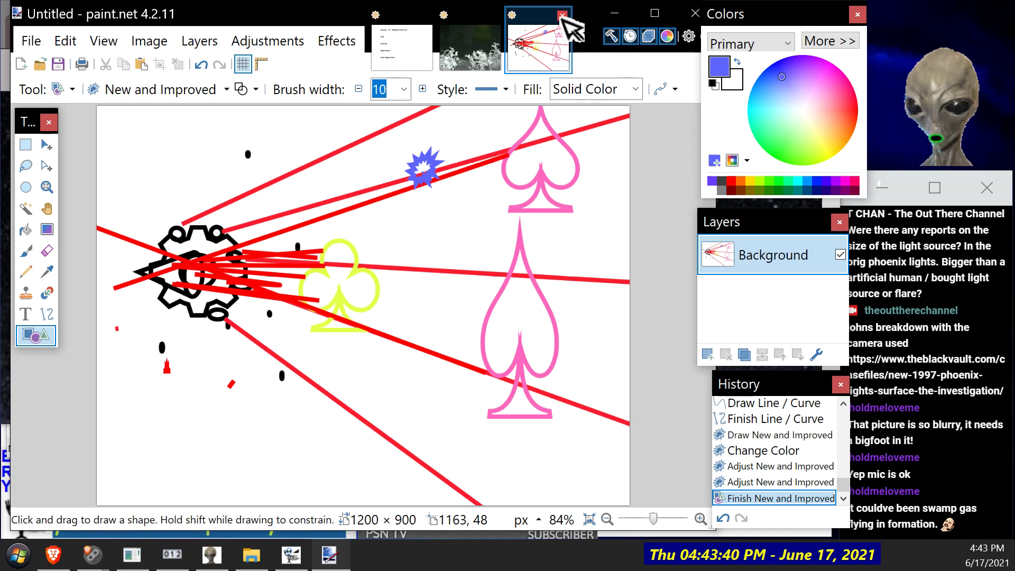
{"action": "left_click", "coordinate": [483, 53]}
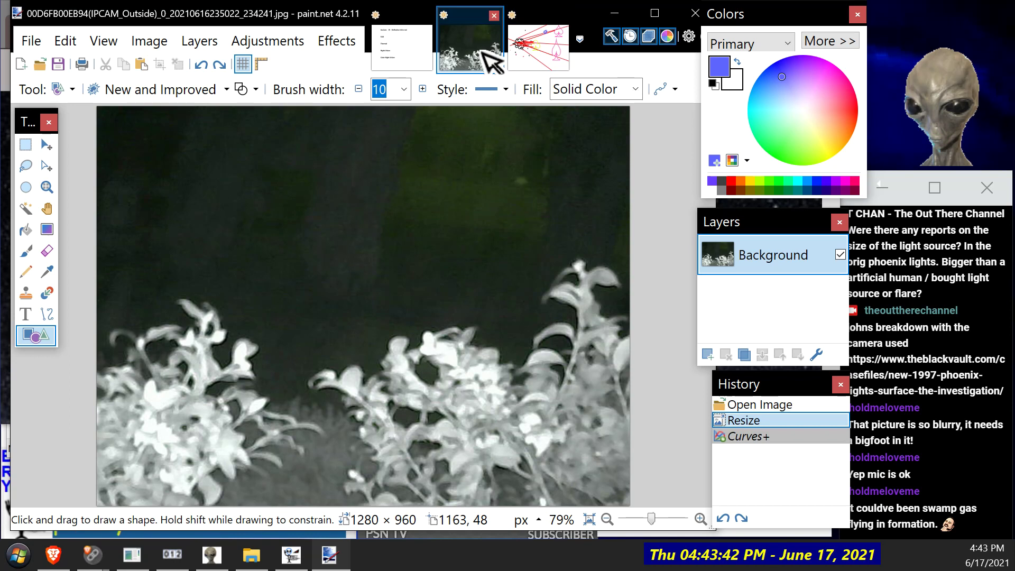
{"action": "left_click", "coordinate": [400, 62]}
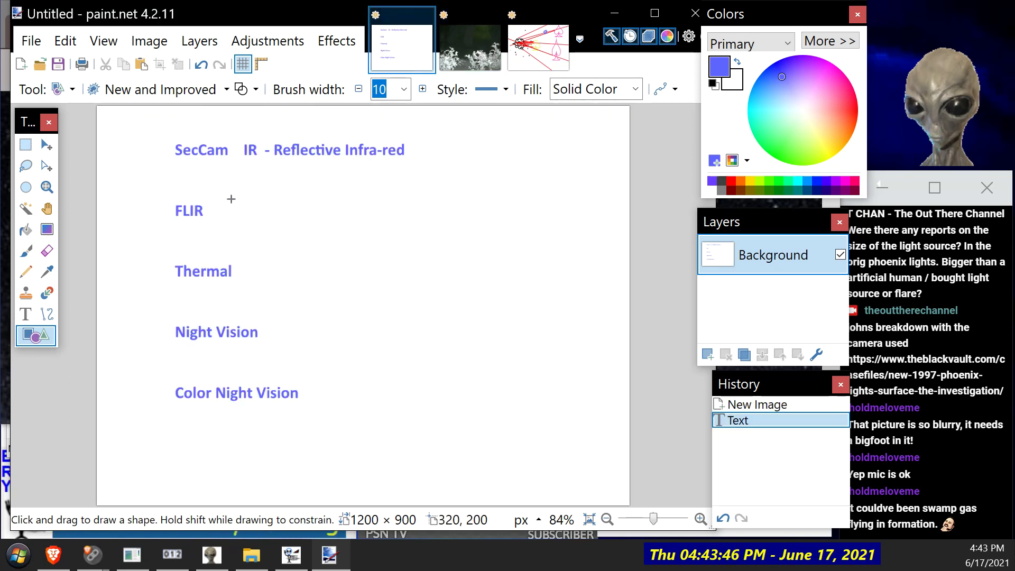
{"action": "left_click_drag", "start_coordinate": [226, 212], "coordinate": [226, 208]}
{"action": "key", "text": "Return"}
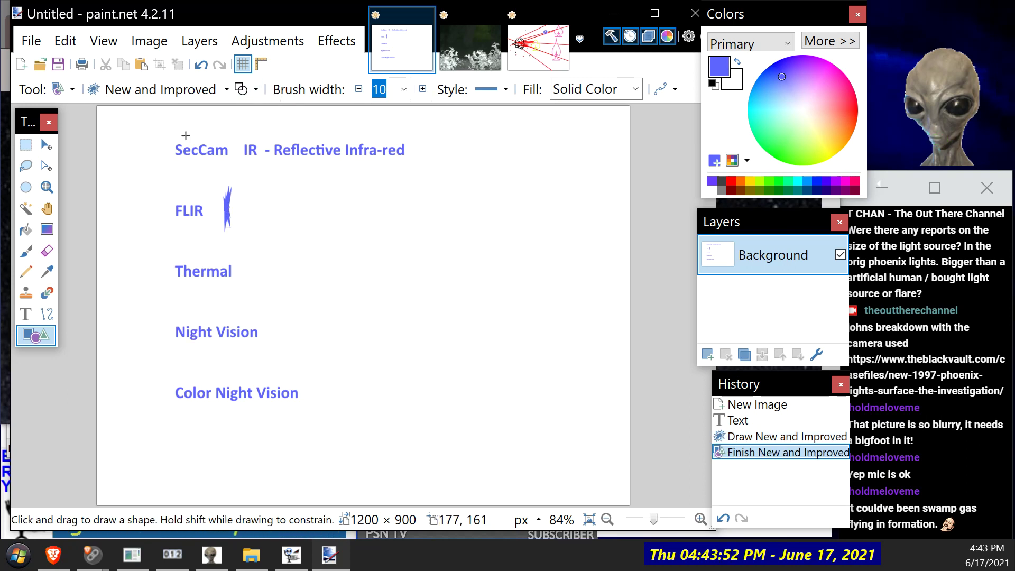
{"action": "left_click", "coordinate": [202, 65]}
{"action": "left_click", "coordinate": [202, 65]}
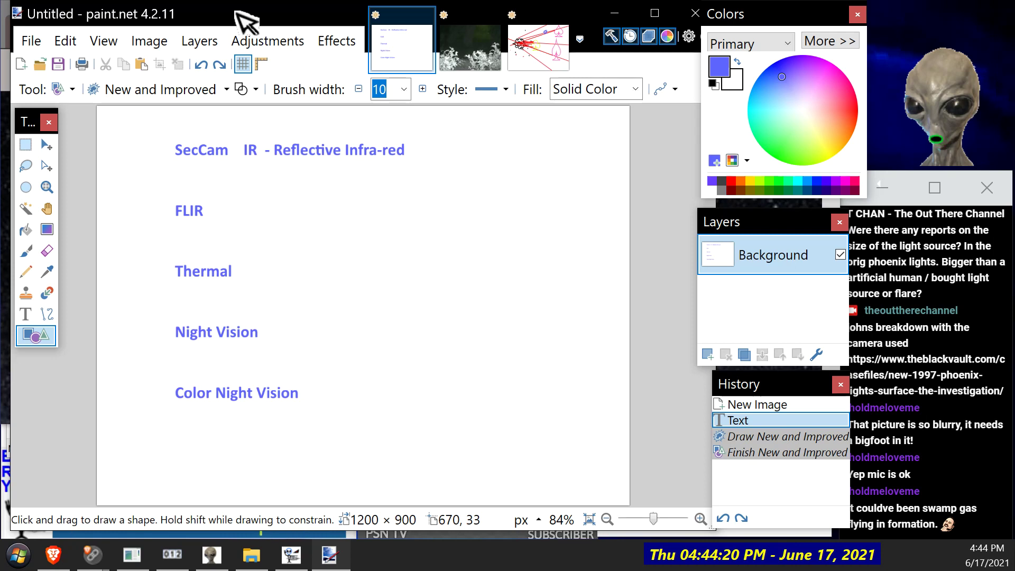
Step: Create a new blank image 1200 × 900 pixels at 96 pixels/inch
{"action": "left_click", "coordinate": [35, 41]}
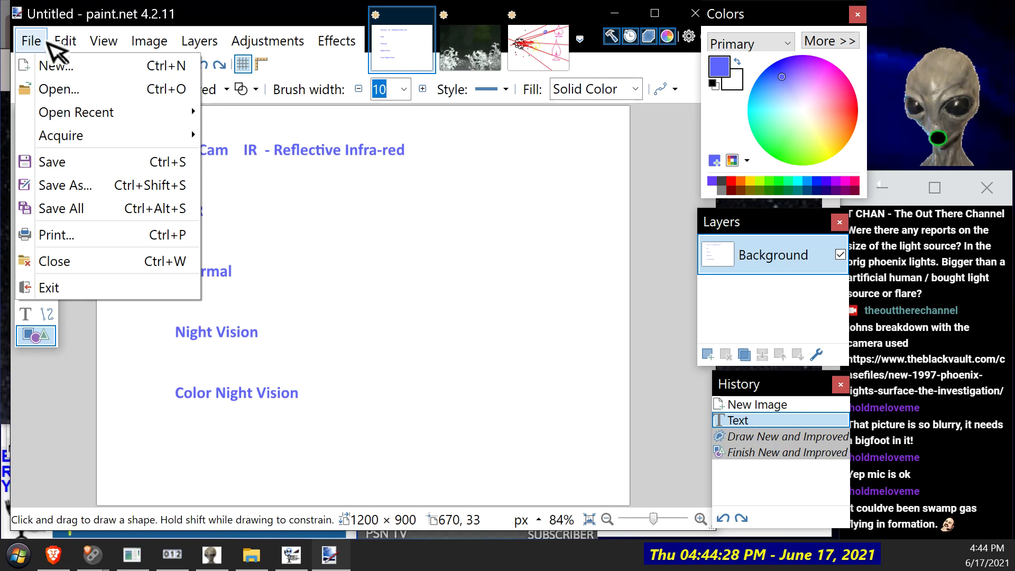
{"action": "left_click", "coordinate": [46, 44]}
{"action": "left_click", "coordinate": [32, 42]}
{"action": "left_click", "coordinate": [33, 45]}
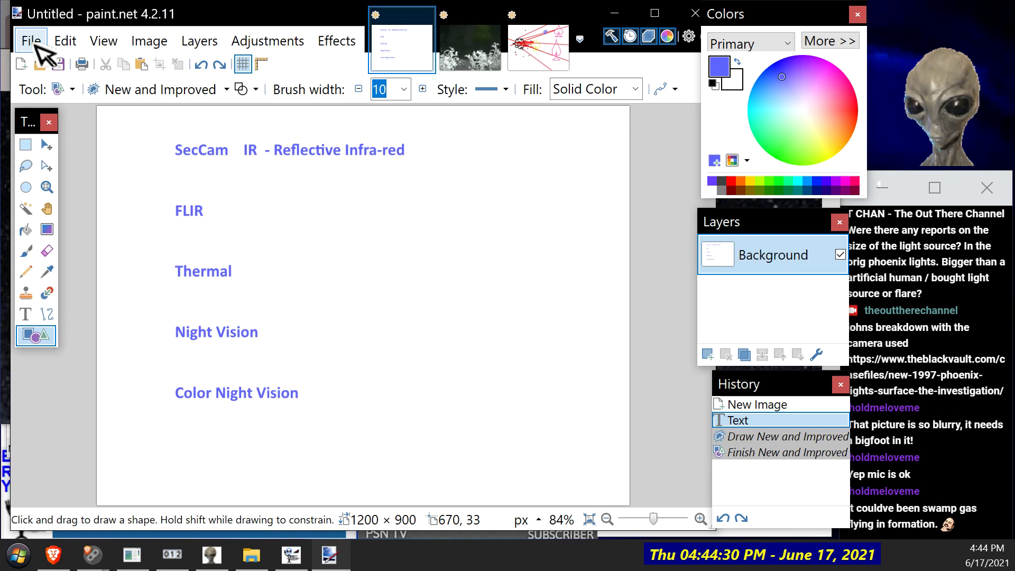
{"action": "left_click", "coordinate": [35, 46]}
{"action": "left_click", "coordinate": [45, 64]}
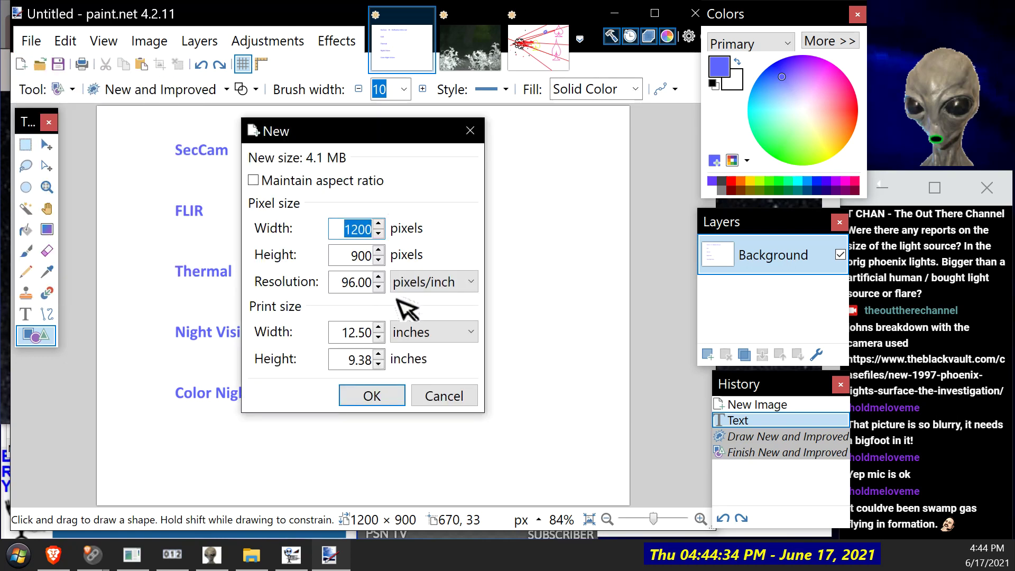
{"action": "left_click", "coordinate": [359, 399]}
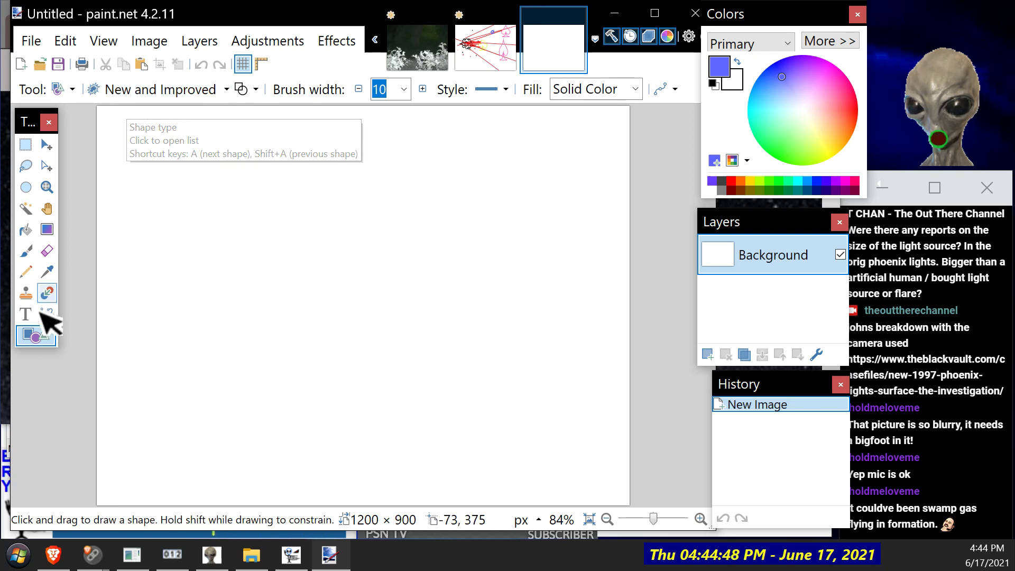
Step: Draw a dark grey Cone shape about 175 × 116 px left of the canvas centre, rotated about 98° so it opens to the right
{"action": "left_click", "coordinate": [168, 91]}
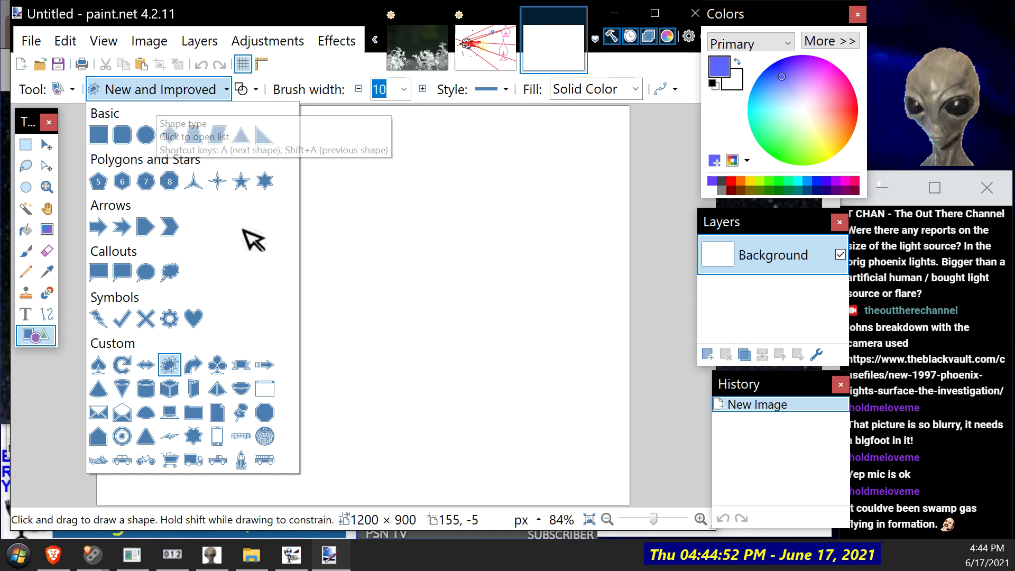
{"action": "left_click", "coordinate": [124, 389]}
{"action": "mouse_move", "coordinate": [201, 248]}
{"action": "left_mouse_down"}
{"action": "mouse_move", "coordinate": [312, 294]}
{"action": "mouse_move", "coordinate": [278, 299]}
{"action": "left_mouse_up"}
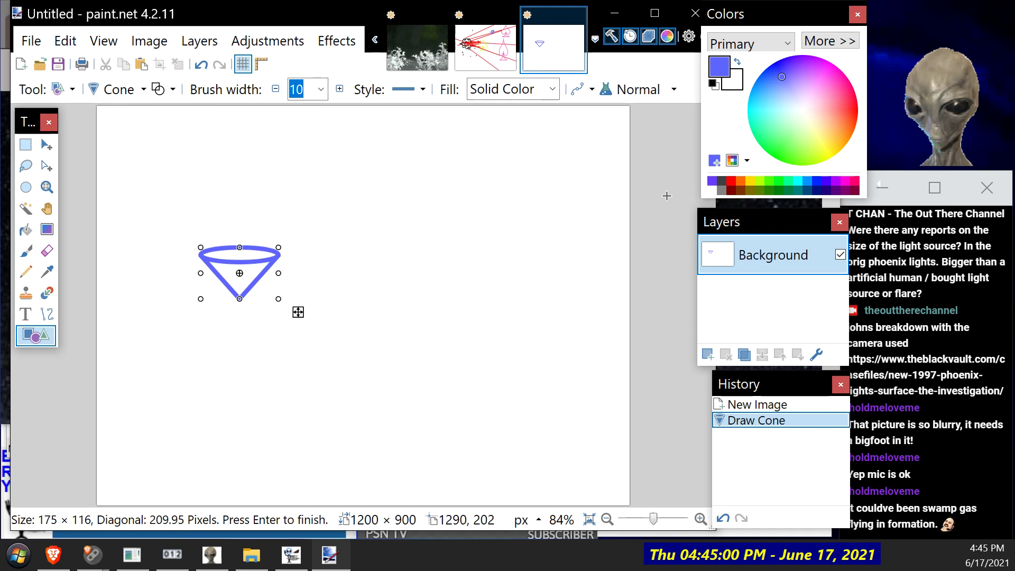
{"action": "left_click", "coordinate": [721, 181]}
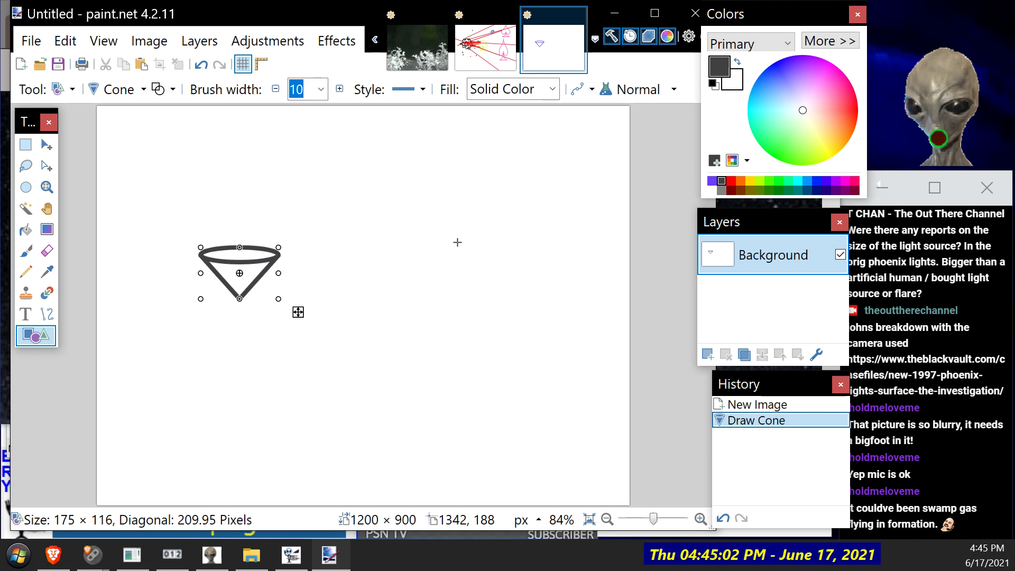
{"action": "left_click_drag", "start_coordinate": [298, 312], "coordinate": [193, 327]}
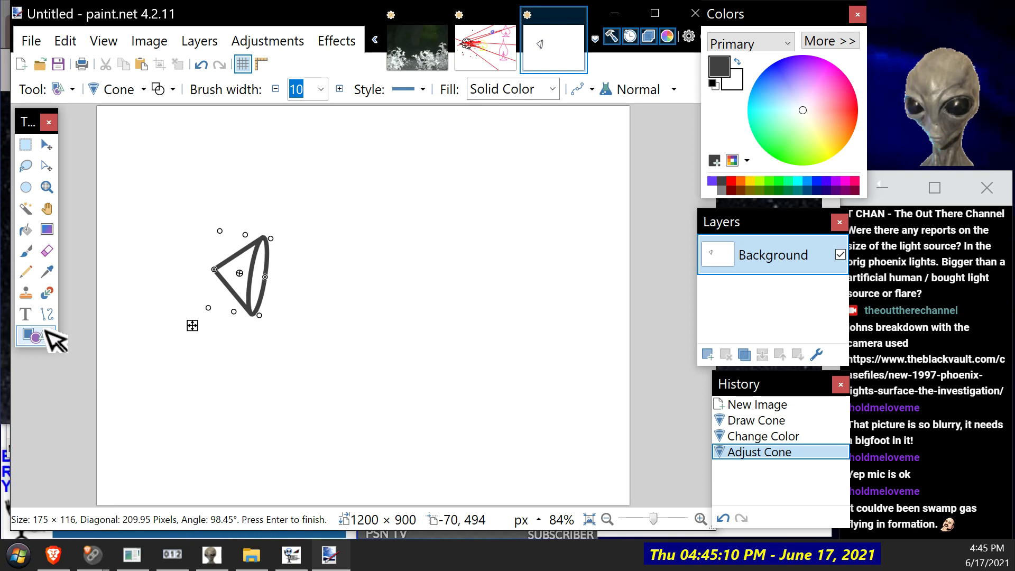
{"action": "left_click", "coordinate": [148, 91]}
{"action": "left_click", "coordinate": [150, 91]}
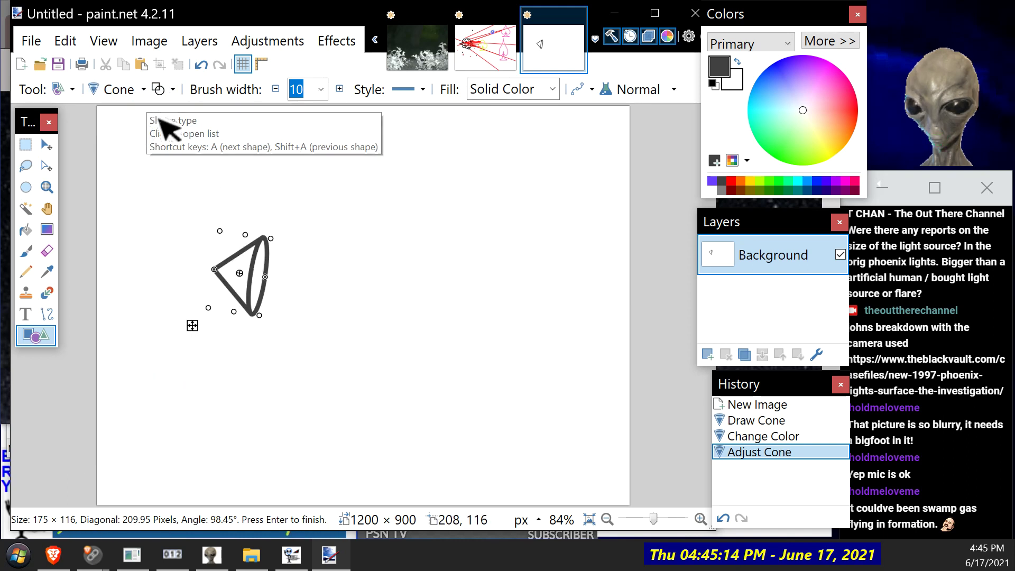
{"action": "left_click", "coordinate": [129, 90]}
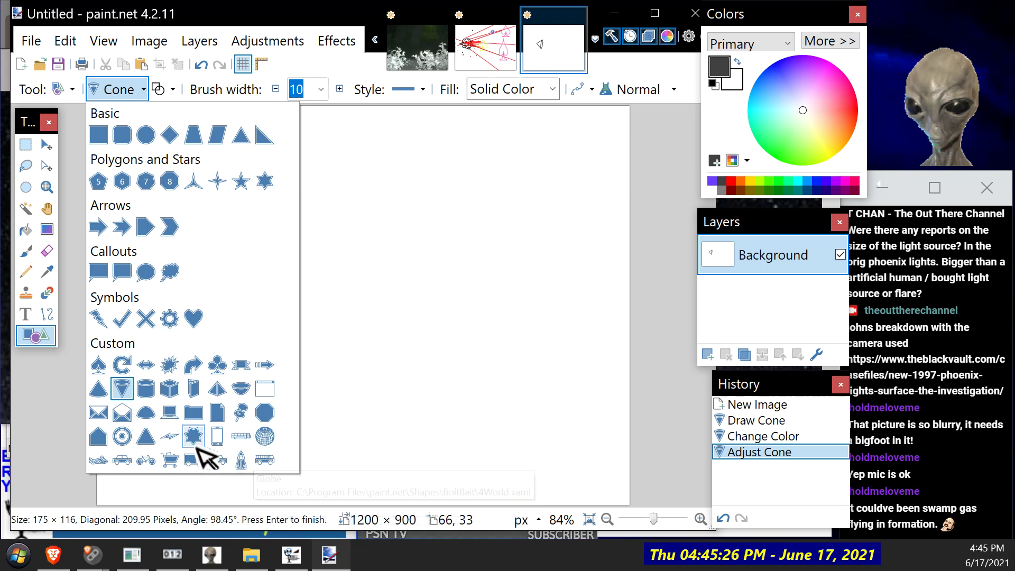
{"action": "left_click", "coordinate": [101, 461]}
{"action": "left_click", "coordinate": [400, 261]}
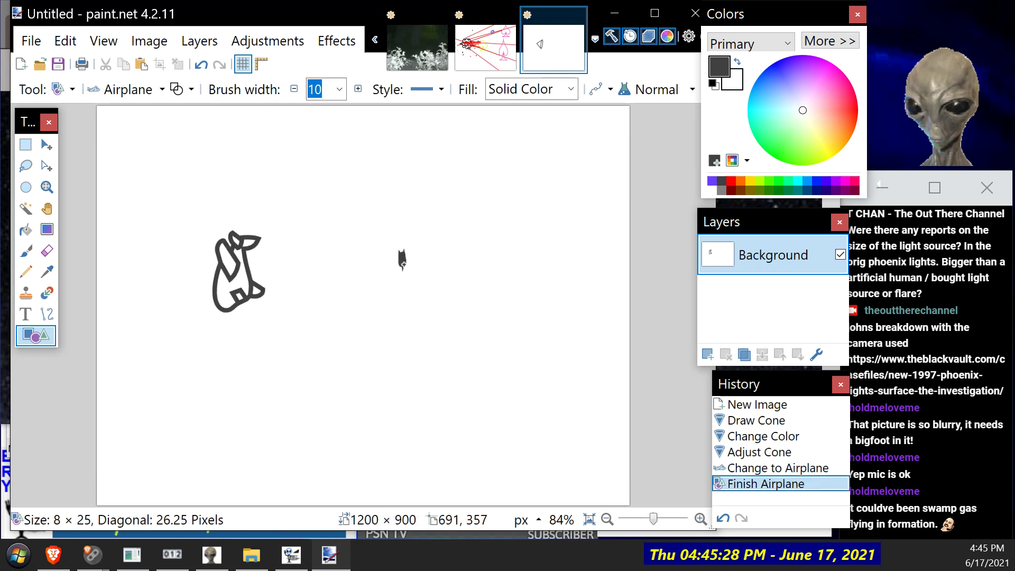
{"action": "left_click", "coordinate": [402, 259]}
{"action": "left_click", "coordinate": [205, 68]}
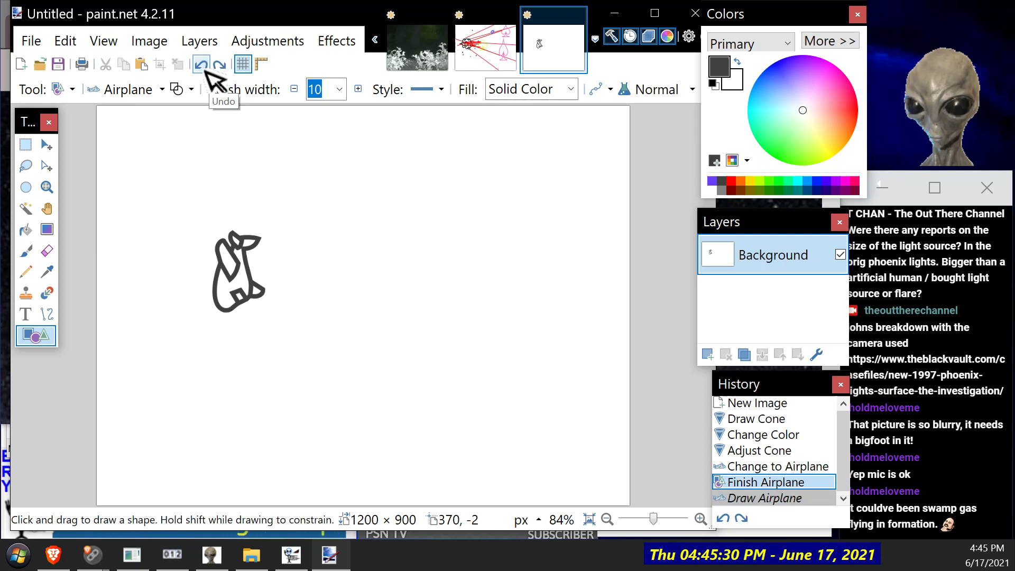
{"action": "left_click", "coordinate": [201, 64]}
{"action": "left_click", "coordinate": [201, 65]}
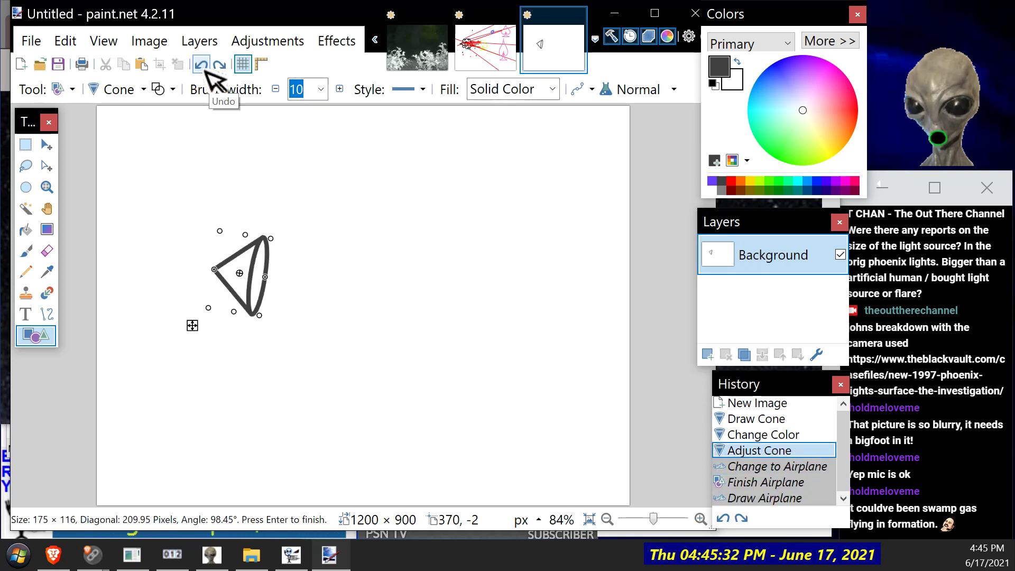
{"action": "left_click", "coordinate": [498, 224]}
{"action": "mouse_move", "coordinate": [537, 244]}
{"action": "left_mouse_down"}
{"action": "mouse_move", "coordinate": [536, 345]}
{"action": "mouse_move", "coordinate": [504, 321]}
{"action": "left_mouse_up"}
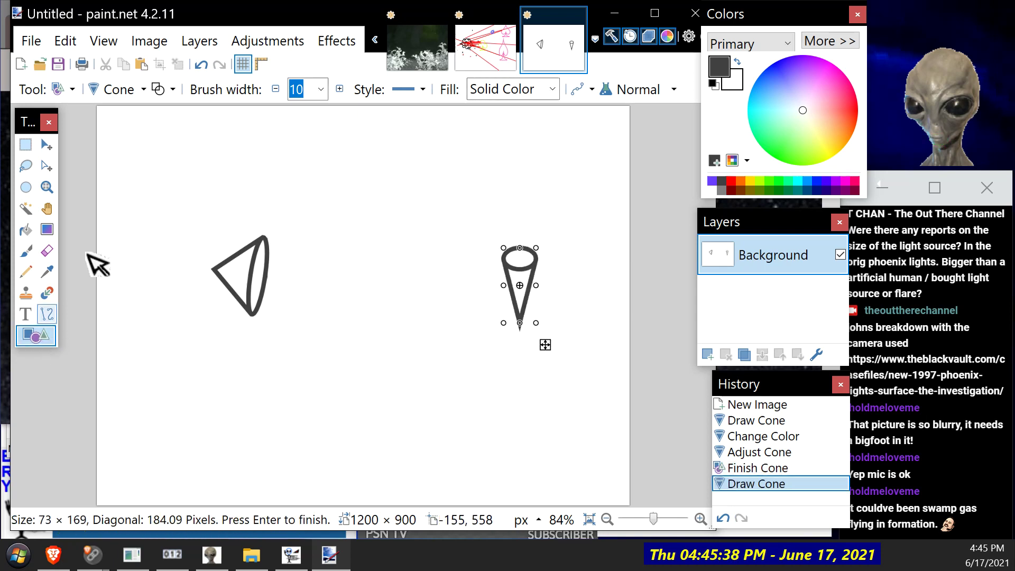
{"action": "left_click", "coordinate": [116, 90]}
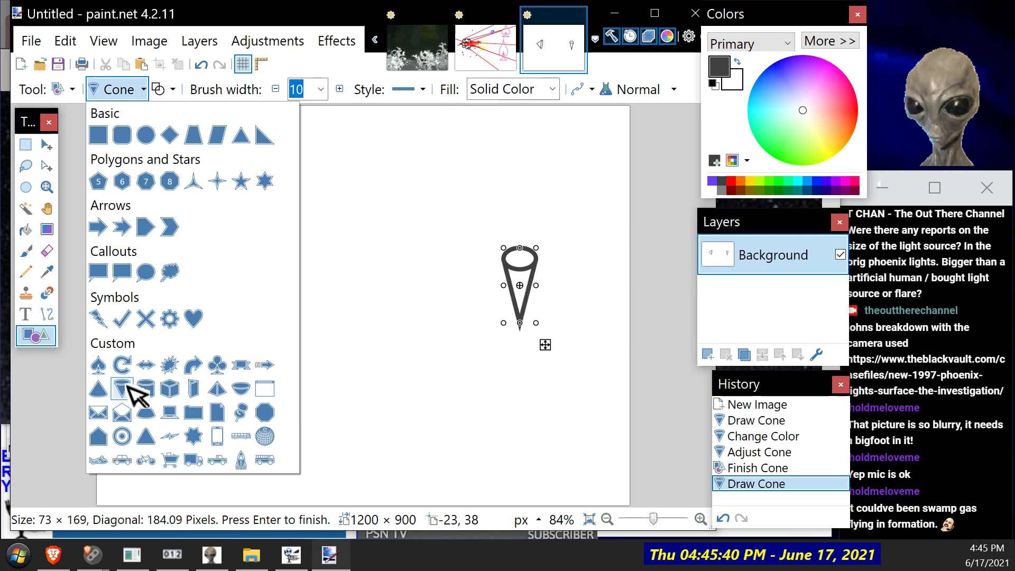
{"action": "left_click", "coordinate": [98, 460]}
{"action": "left_click_drag", "start_coordinate": [531, 378], "coordinate": [610, 343]}
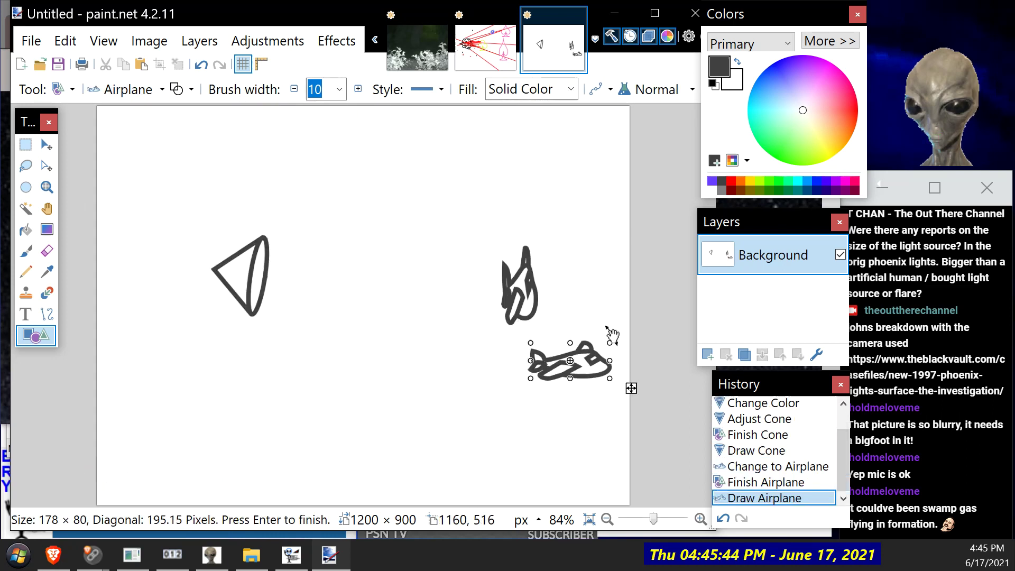
{"action": "left_click", "coordinate": [201, 64]}
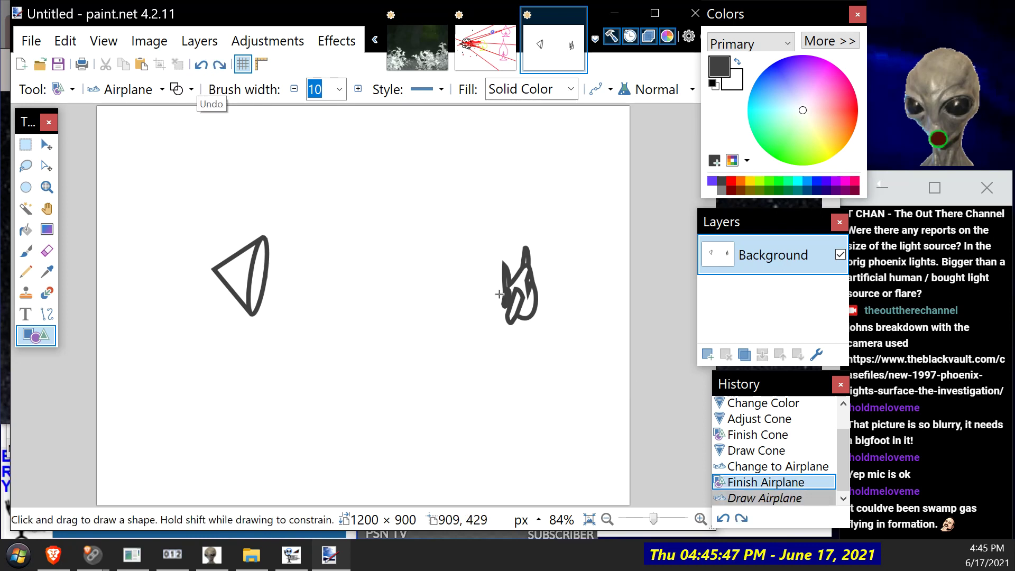
{"action": "left_click", "coordinate": [201, 64]}
{"action": "left_click_drag", "start_coordinate": [603, 313], "coordinate": [573, 346]}
{"action": "left_click", "coordinate": [201, 64]}
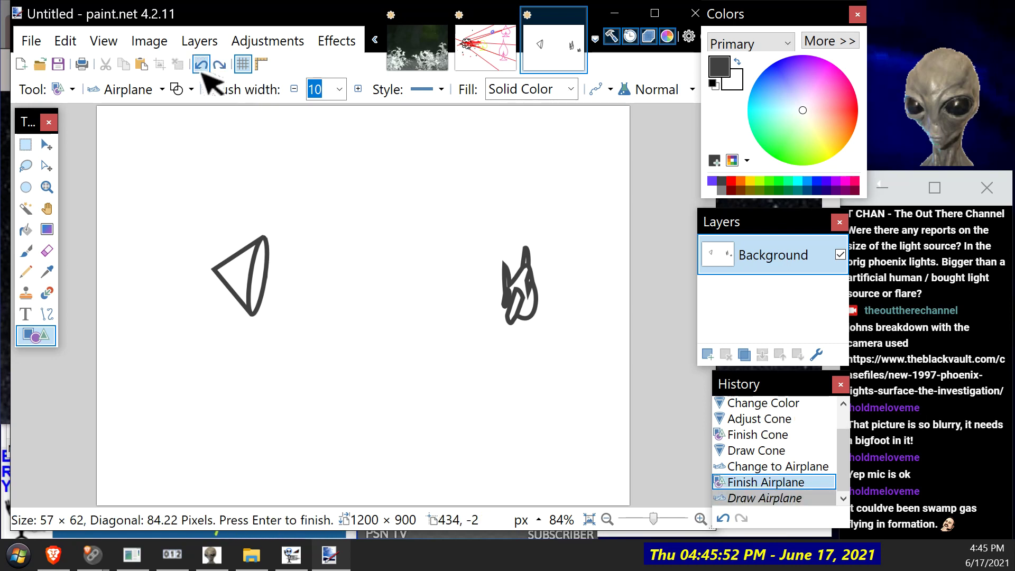
{"action": "left_click", "coordinate": [201, 65]}
{"action": "left_click", "coordinate": [201, 64]}
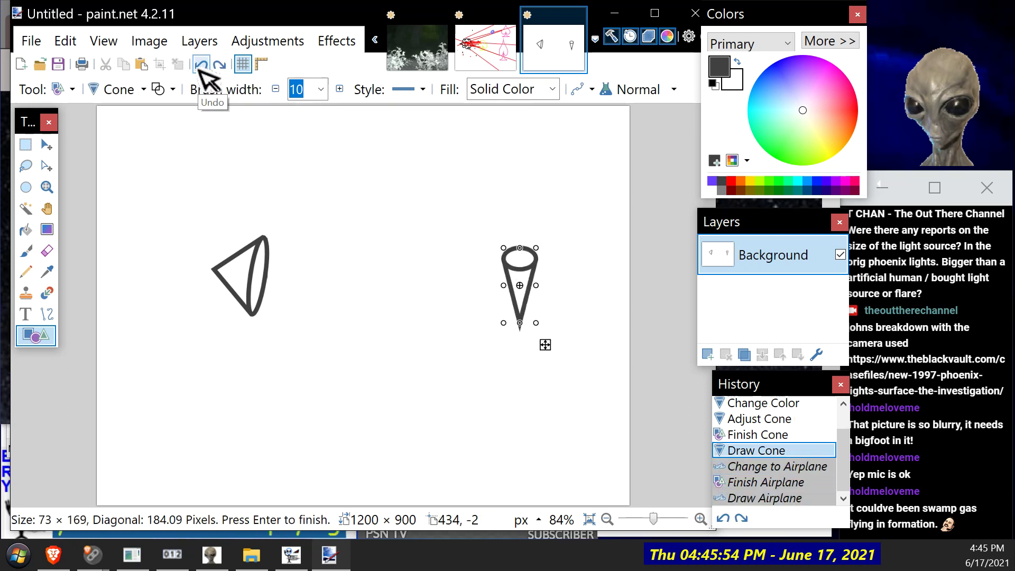
{"action": "left_click", "coordinate": [201, 70]}
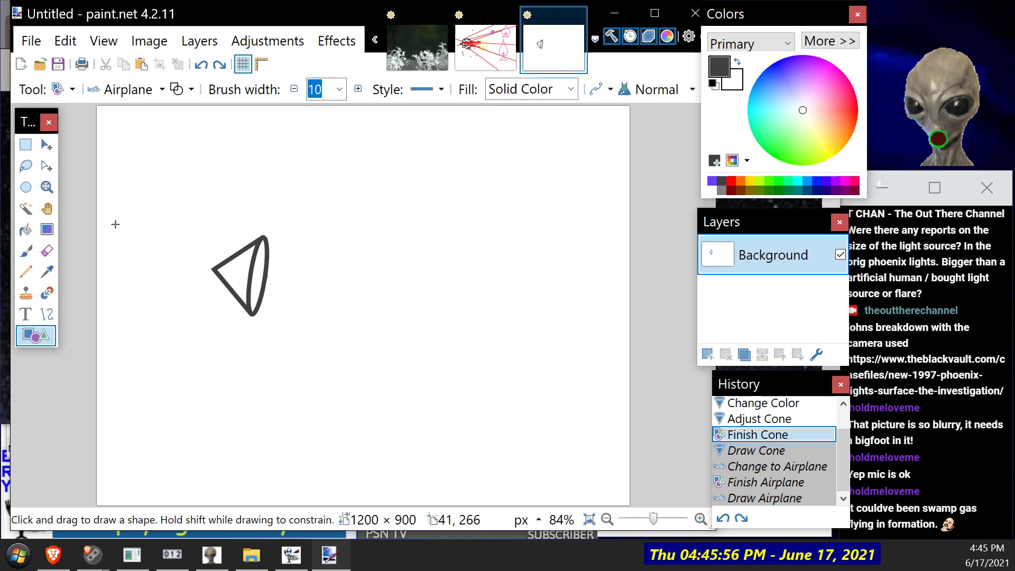
Step: Draw an Airplane outline about 194 × 181 px to the right of the cone
{"action": "mouse_move", "coordinate": [427, 220]}
{"action": "left_mouse_down"}
{"action": "mouse_move", "coordinate": [515, 303]}
{"action": "mouse_move", "coordinate": [507, 296]}
{"action": "left_mouse_up"}
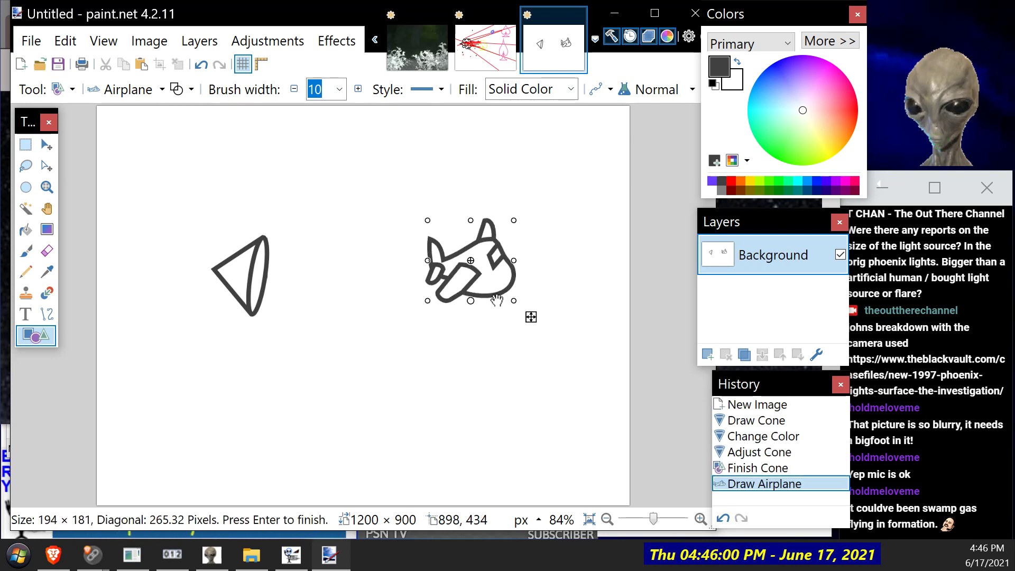
{"action": "key", "text": "Return"}
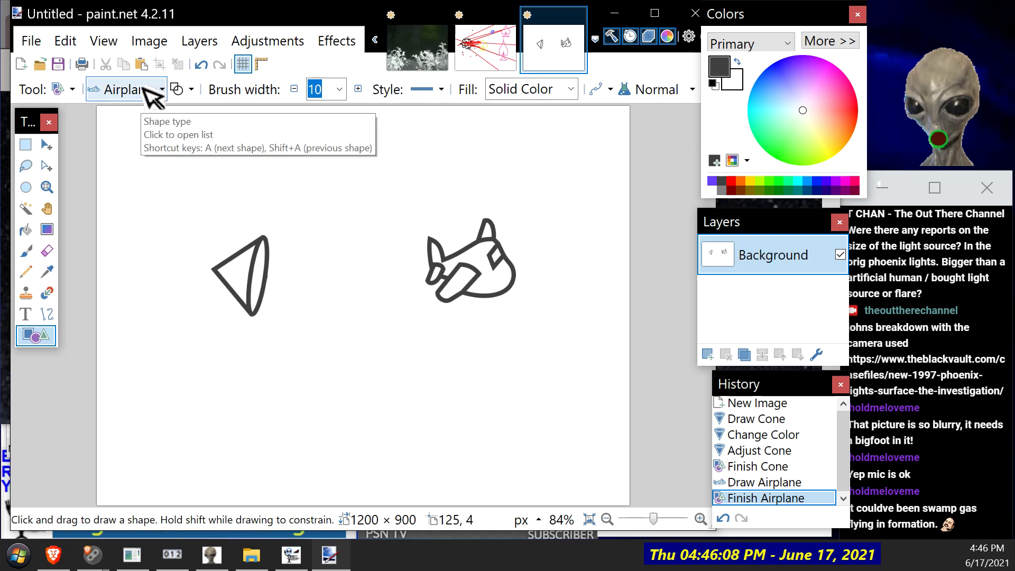
Step: Draw two red New and Improved bursts, about 46 × 54 px at the airplane's tail and about 58 × 45 px above its body
{"action": "left_click", "coordinate": [831, 112]}
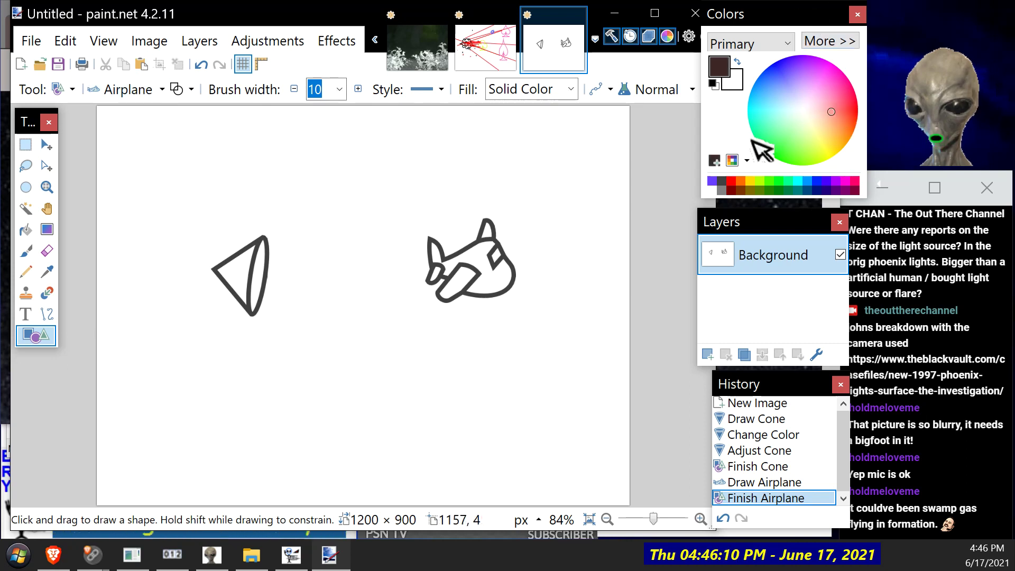
{"action": "left_click", "coordinate": [854, 115]}
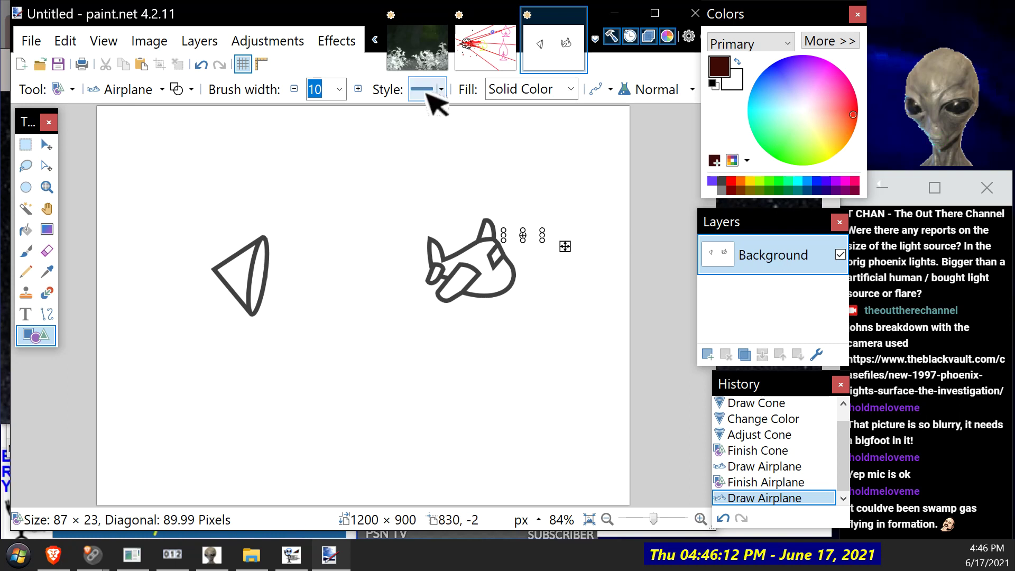
{"action": "left_click", "coordinate": [134, 98]}
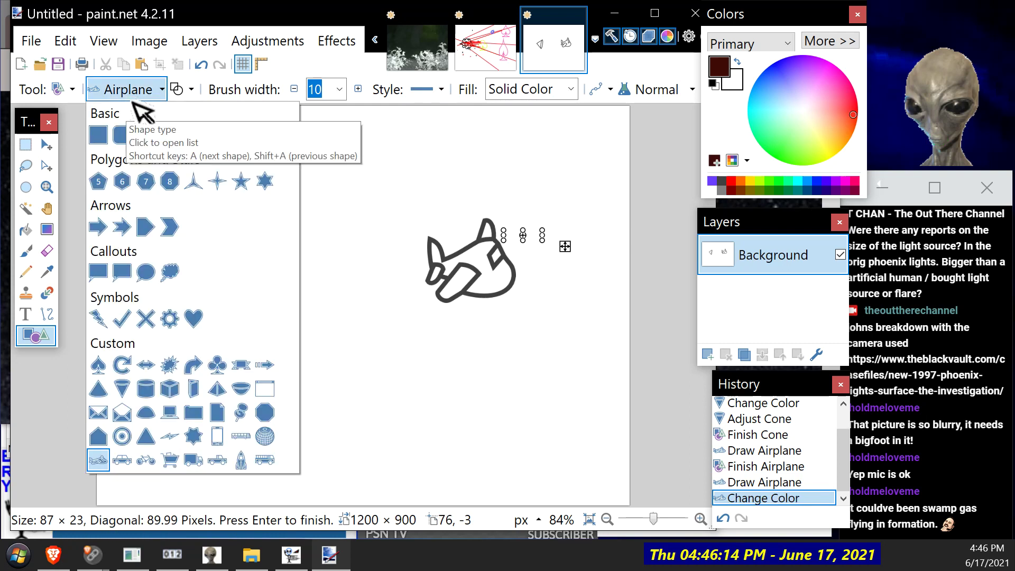
{"action": "left_click", "coordinate": [170, 366]}
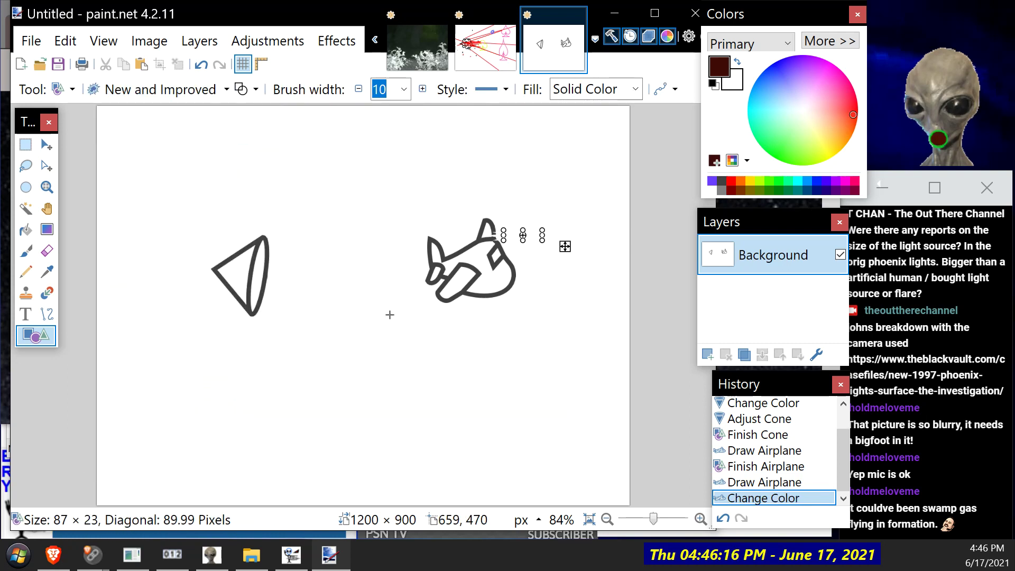
{"action": "mouse_move", "coordinate": [430, 270]}
{"action": "left_mouse_down"}
{"action": "mouse_move", "coordinate": [401, 268]}
{"action": "mouse_move", "coordinate": [412, 295]}
{"action": "left_mouse_up"}
{"action": "left_click", "coordinate": [840, 112]}
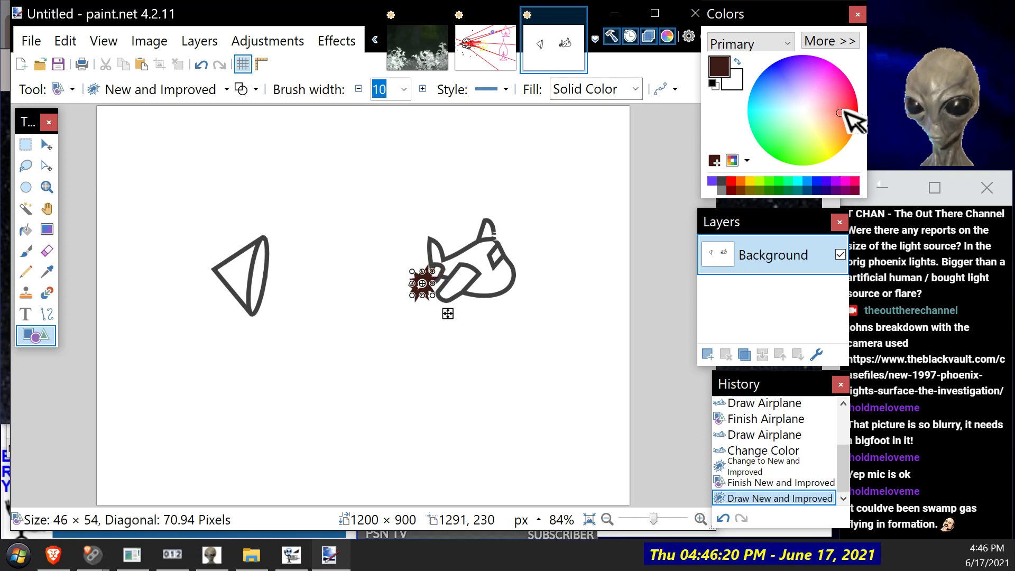
{"action": "left_click", "coordinate": [731, 180]}
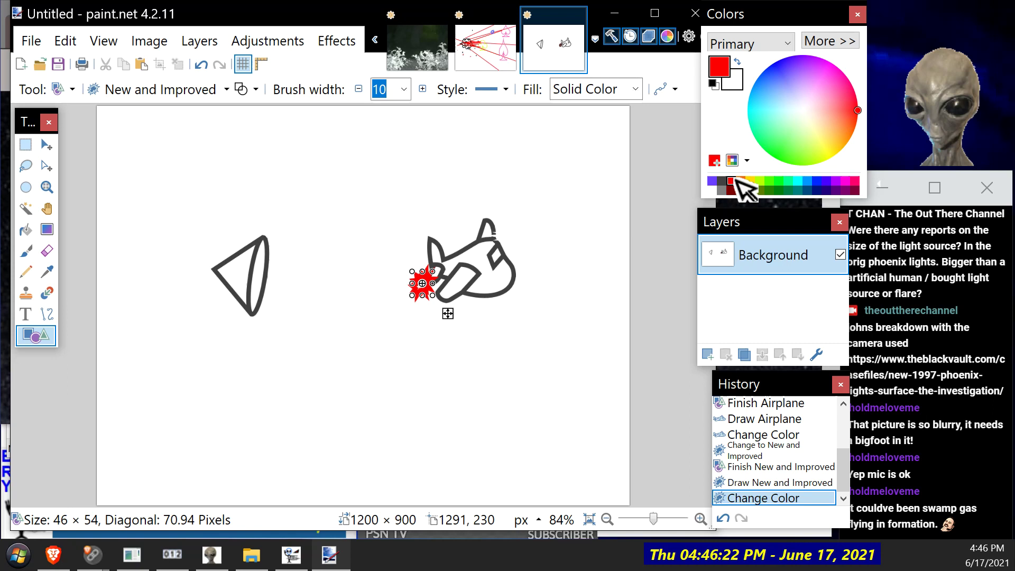
{"action": "left_click", "coordinate": [736, 180]}
{"action": "left_click_drag", "start_coordinate": [441, 223], "coordinate": [467, 241]}
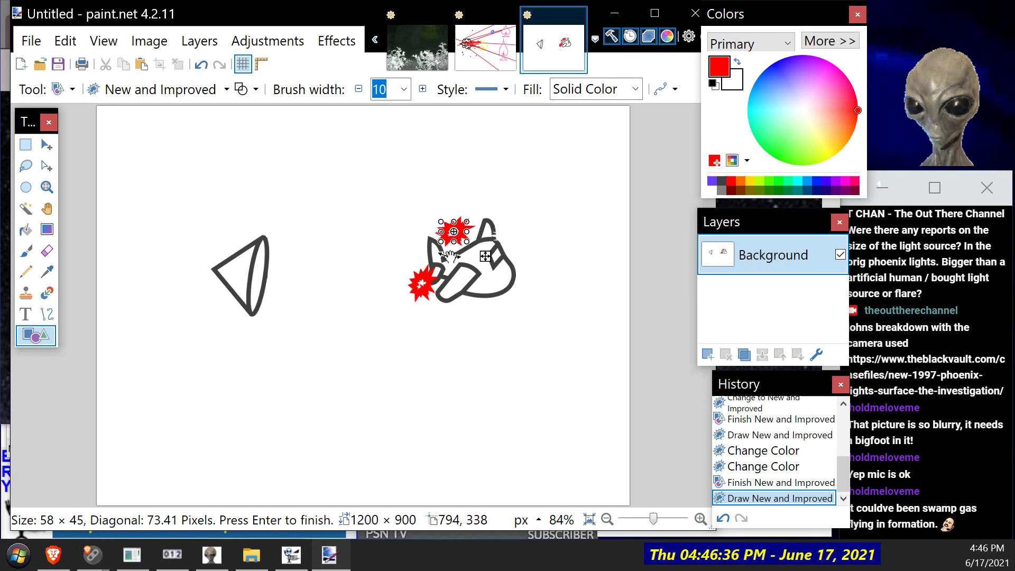
Step: Draw five red lines from the airplane and its bursts to the cone's opening, moving the middle line's airplane end slightly upward
{"action": "left_click", "coordinate": [47, 314]}
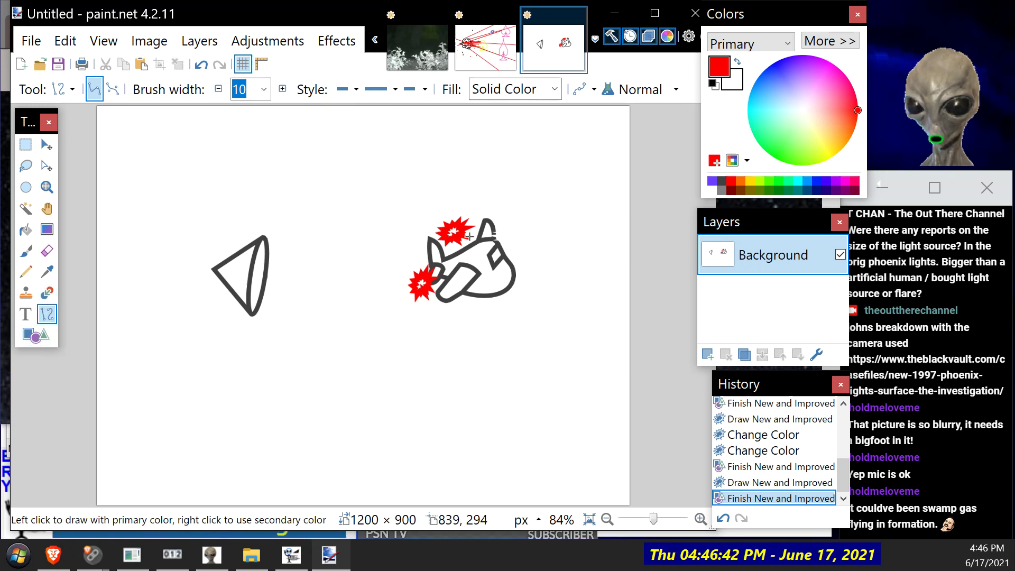
{"action": "left_click_drag", "start_coordinate": [486, 237], "coordinate": [257, 259]}
{"action": "left_click_drag", "start_coordinate": [458, 249], "coordinate": [263, 270]}
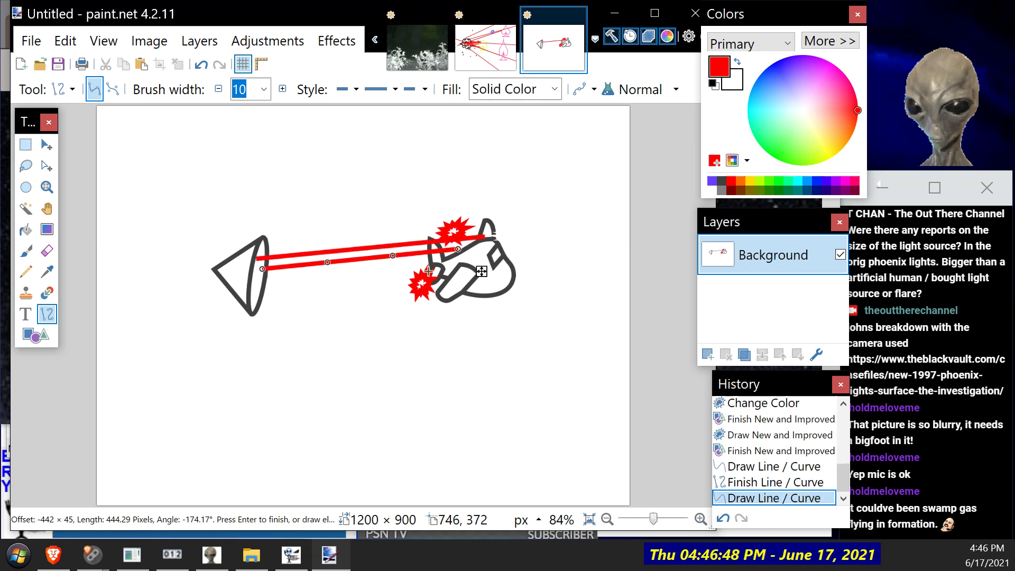
{"action": "left_click_drag", "start_coordinate": [430, 265], "coordinate": [251, 276]}
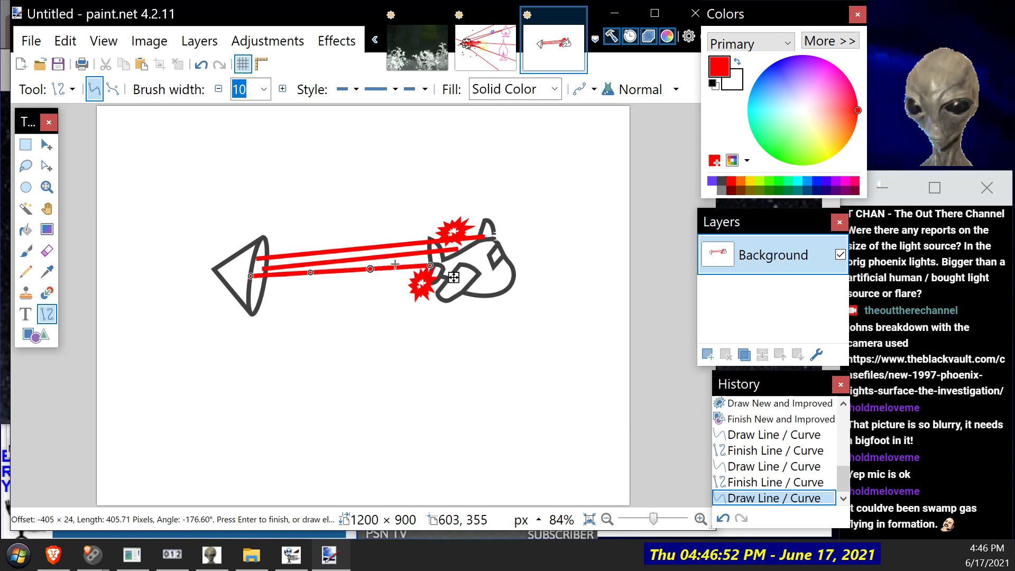
{"action": "left_click_drag", "start_coordinate": [425, 268], "coordinate": [455, 256]}
{"action": "mouse_move", "coordinate": [427, 287]}
{"action": "left_mouse_down"}
{"action": "mouse_move", "coordinate": [243, 293]}
{"action": "mouse_move", "coordinate": [262, 288]}
{"action": "left_mouse_up"}
{"action": "left_click_drag", "start_coordinate": [418, 274], "coordinate": [254, 277]}
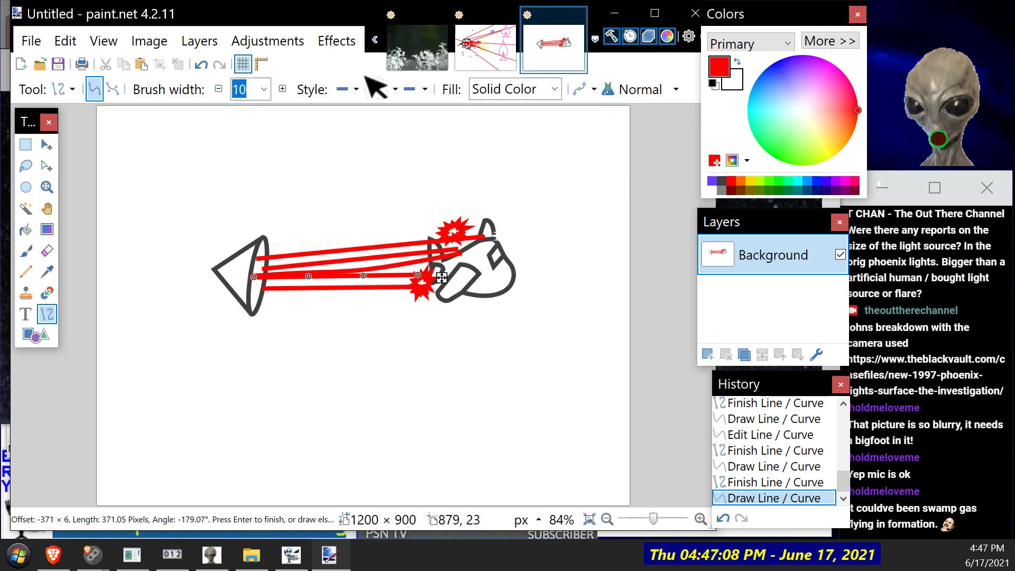
Step: Draw a solid red New and Improved burst about 166 × 76 px above the cone and airplane drawing
{"action": "left_click_drag", "start_coordinate": [198, 349], "coordinate": [205, 350]}
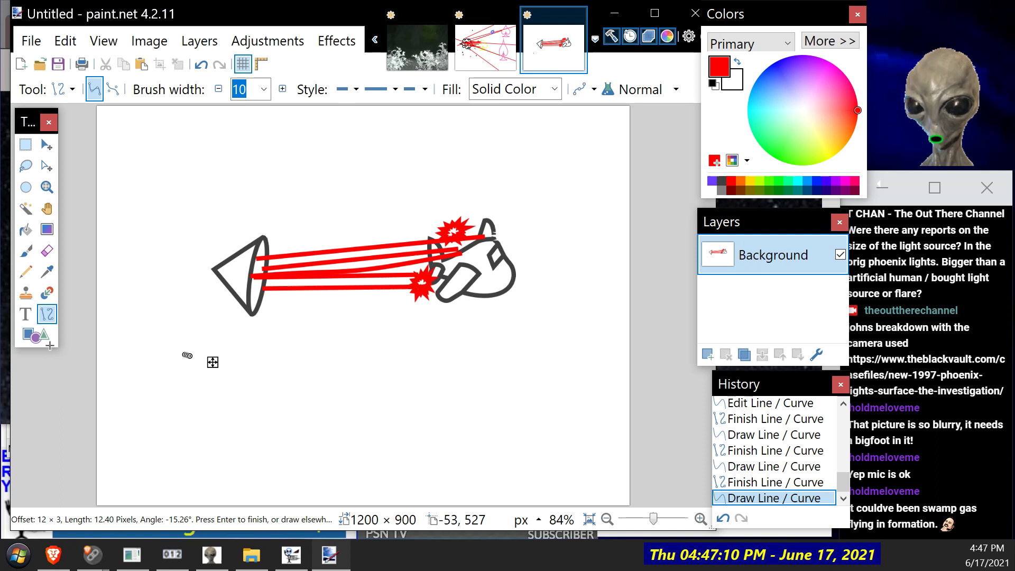
{"action": "left_click", "coordinate": [37, 335]}
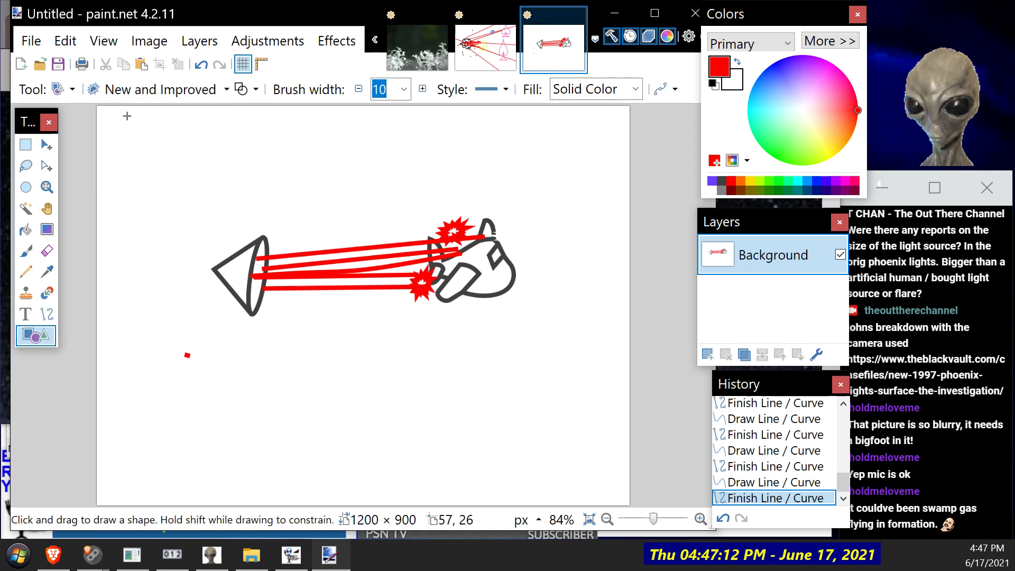
{"action": "left_click", "coordinate": [153, 89]}
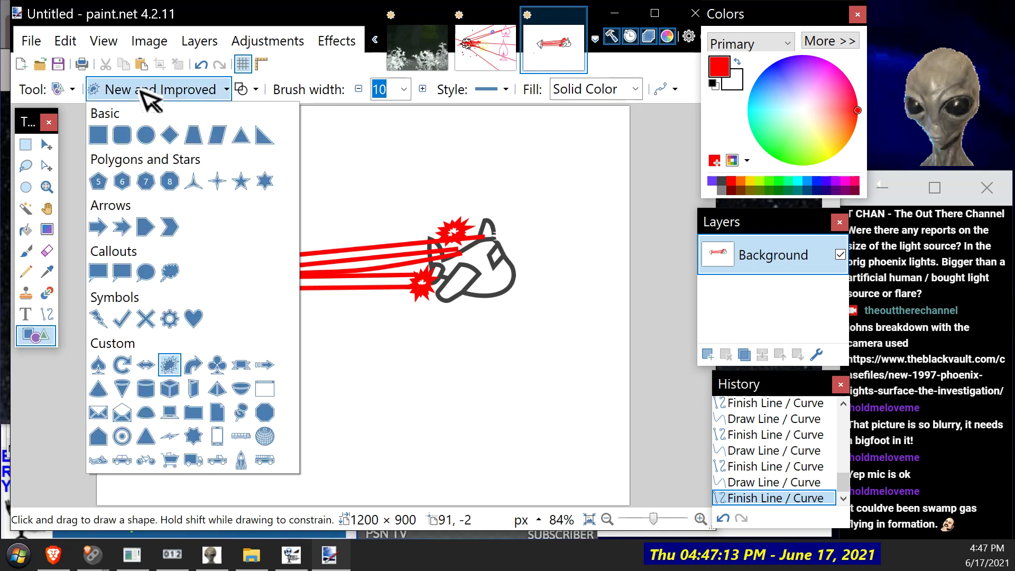
{"action": "left_click", "coordinate": [174, 368]}
{"action": "left_click_drag", "start_coordinate": [276, 132], "coordinate": [353, 166]}
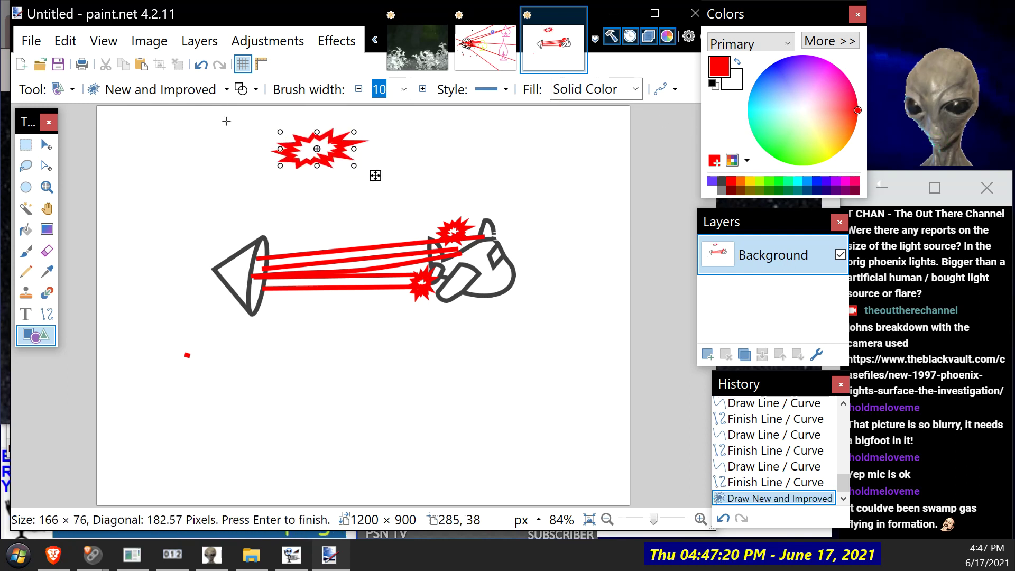
{"action": "left_click", "coordinate": [242, 89]}
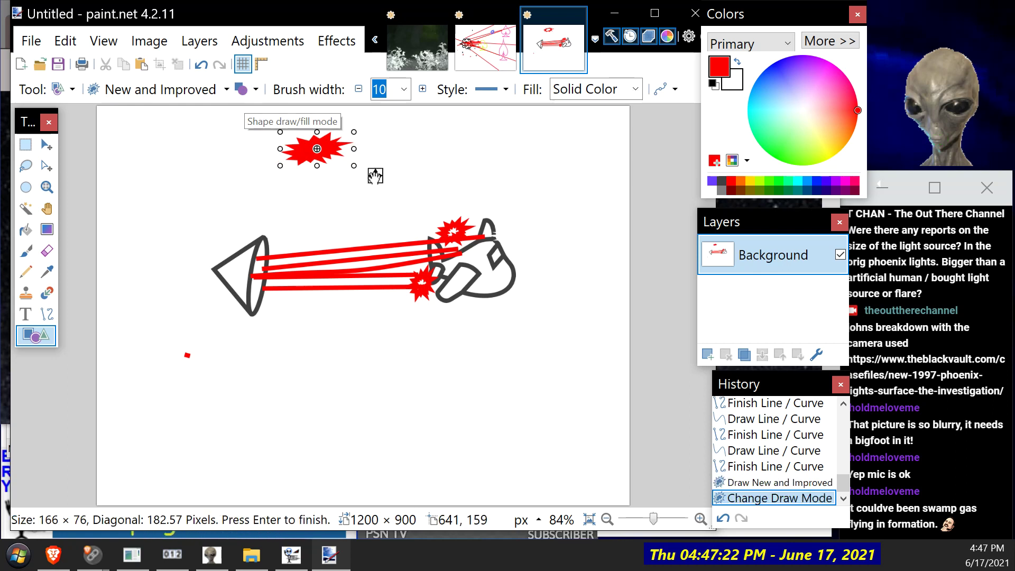
Step: Enlarge the solid red burst to about 337 × 154 px and rotate it about 4°
{"action": "left_click_drag", "start_coordinate": [353, 165], "coordinate": [430, 201]}
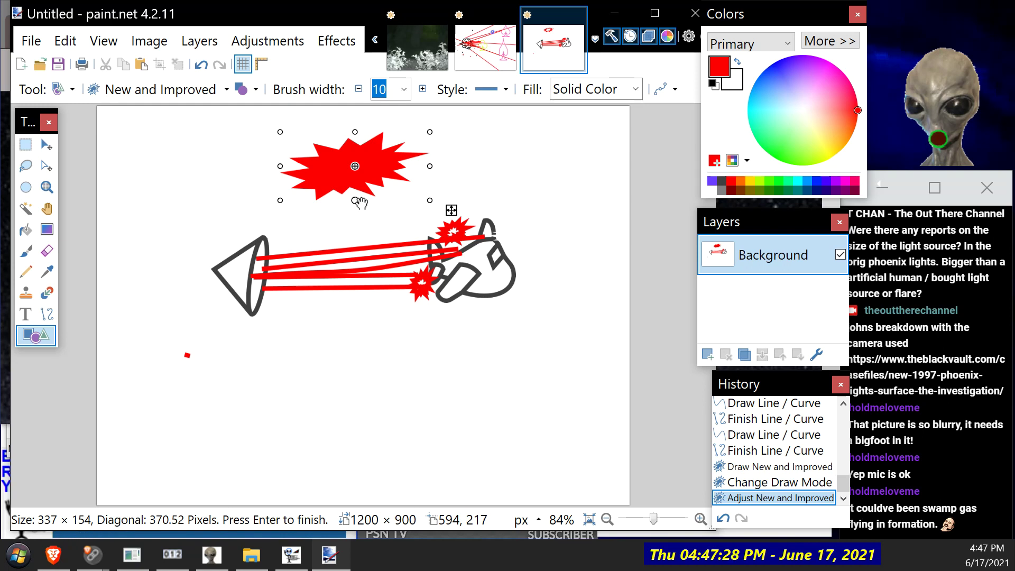
{"action": "mouse_move", "coordinate": [461, 196]}
{"action": "left_mouse_down"}
{"action": "mouse_move", "coordinate": [432, 227]}
{"action": "mouse_move", "coordinate": [387, 244]}
{"action": "mouse_move", "coordinate": [452, 141]}
{"action": "mouse_move", "coordinate": [382, 214]}
{"action": "mouse_move", "coordinate": [446, 165]}
{"action": "mouse_move", "coordinate": [438, 127]}
{"action": "mouse_move", "coordinate": [368, 230]}
{"action": "mouse_move", "coordinate": [460, 208]}
{"action": "mouse_move", "coordinate": [454, 129]}
{"action": "mouse_move", "coordinate": [457, 183]}
{"action": "mouse_move", "coordinate": [445, 203]}
{"action": "left_mouse_up"}
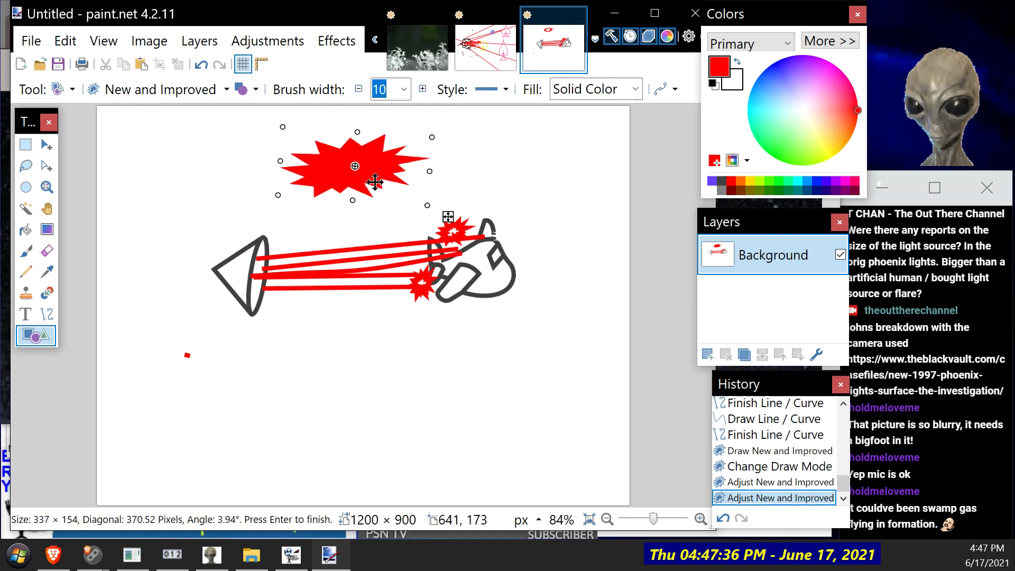
{"action": "left_click_drag", "start_coordinate": [337, 107], "coordinate": [332, 104]}
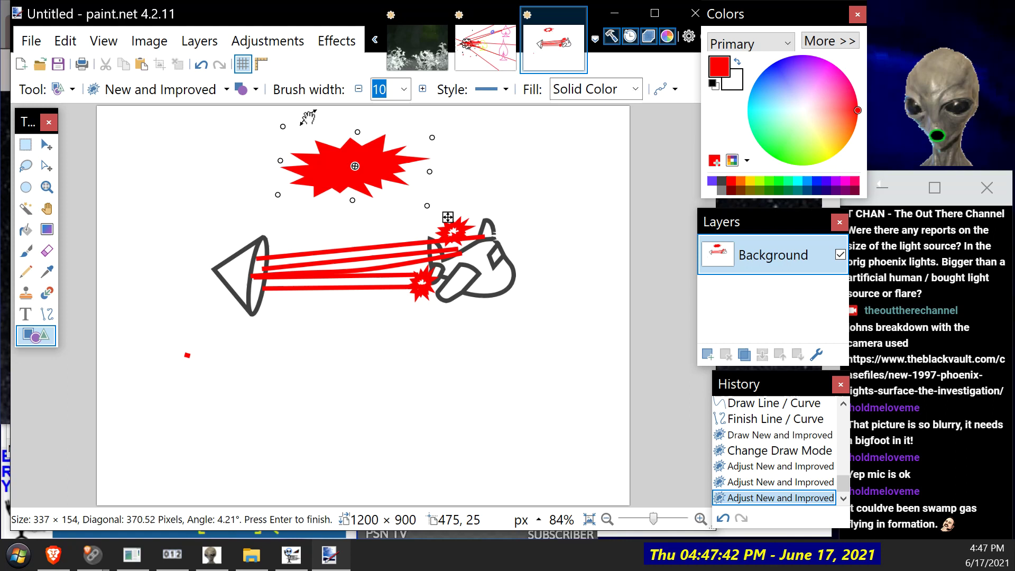
{"action": "left_click", "coordinate": [179, 203]}
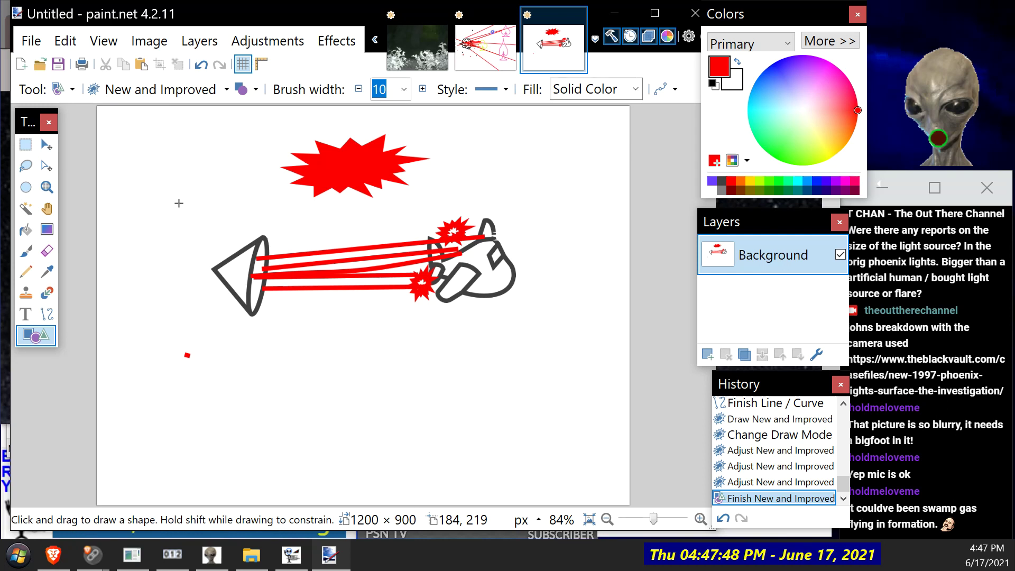
Step: Draw a small solid dark grey Airplane shape in the middle of the large red burst
{"action": "left_click", "coordinate": [150, 88]}
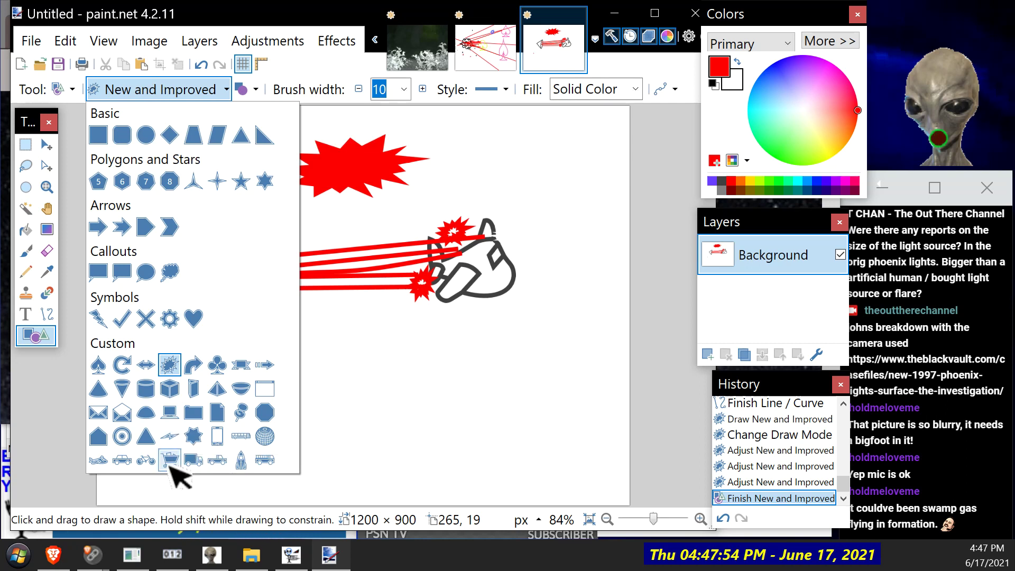
{"action": "left_click", "coordinate": [98, 460]}
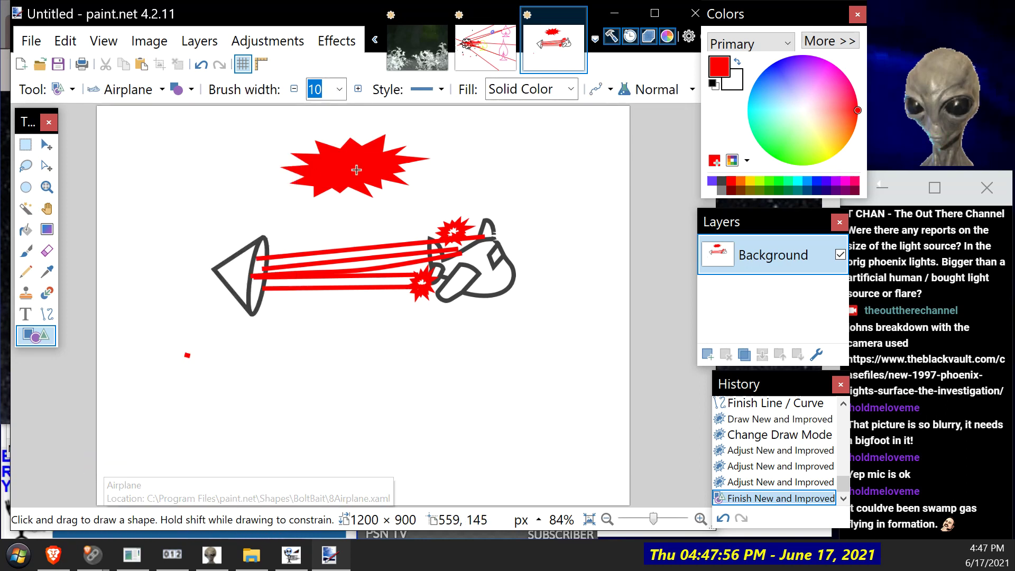
{"action": "left_click", "coordinate": [721, 181]}
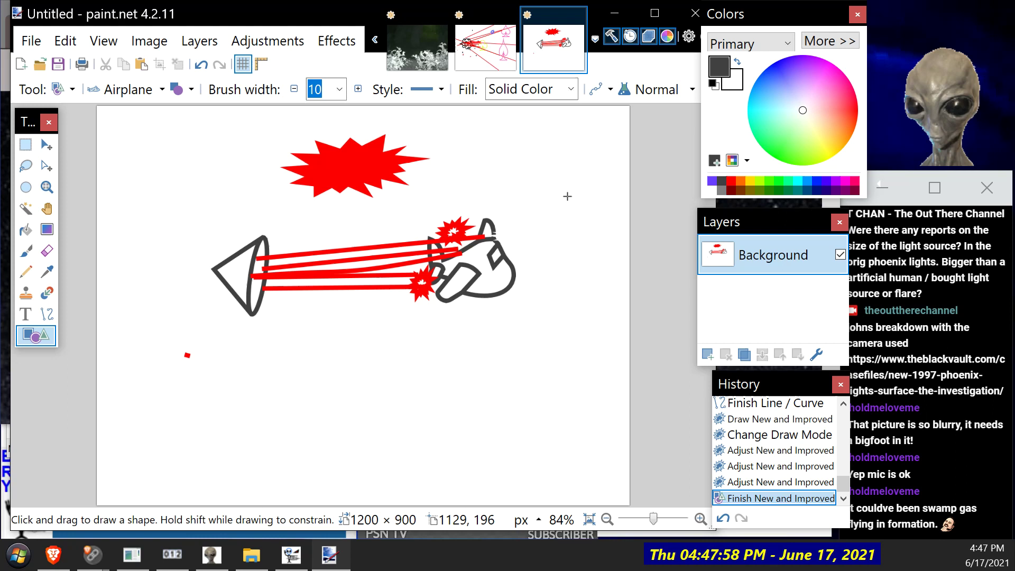
{"action": "left_click_drag", "start_coordinate": [329, 157], "coordinate": [372, 174]}
{"action": "key", "text": "Return"}
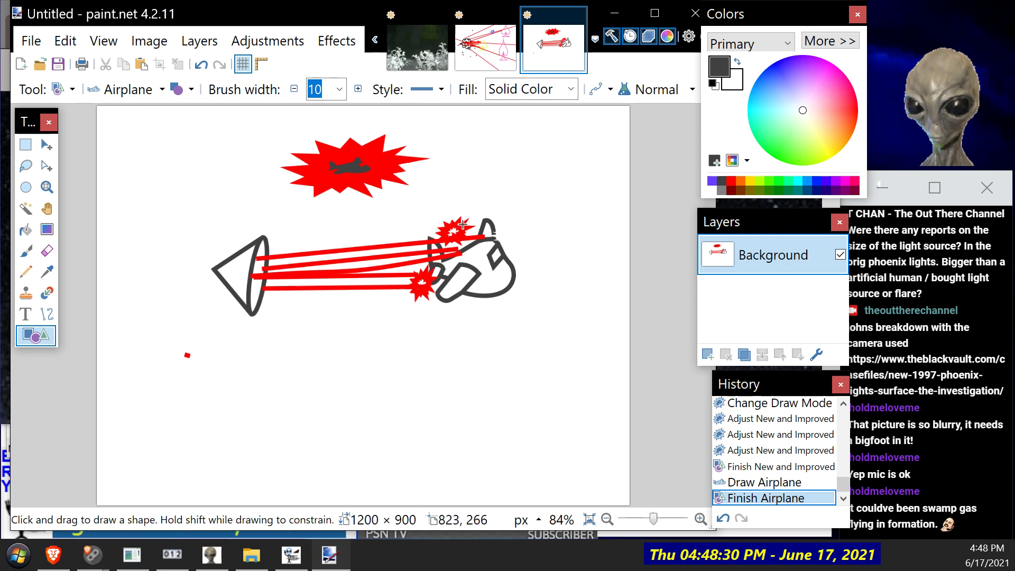
{"action": "left_click_drag", "start_coordinate": [227, 137], "coordinate": [232, 136]}
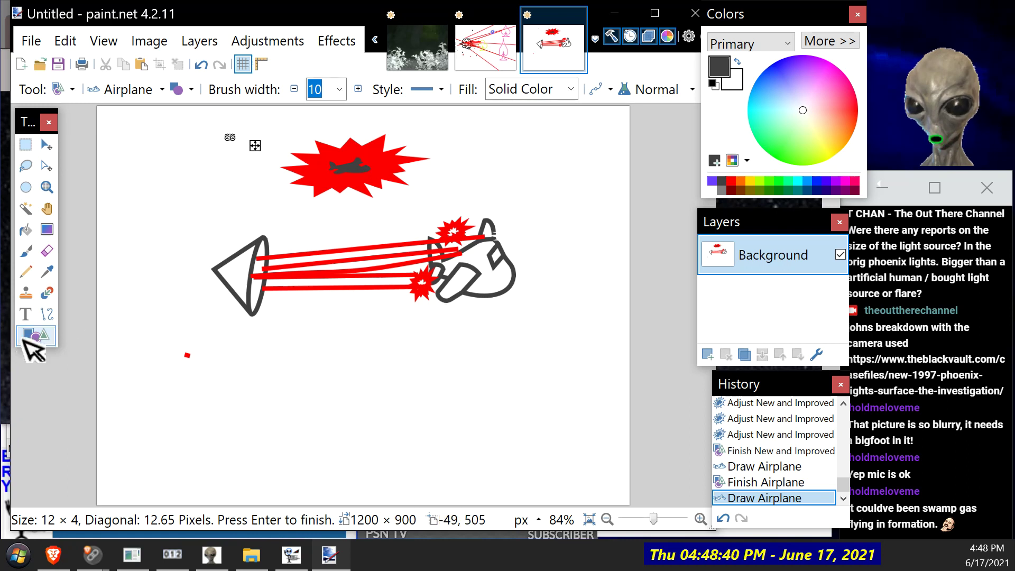
Step: Draw a solid red ellipse about 226 × 93 px below the cone and airplane drawing
{"action": "left_click", "coordinate": [119, 89]}
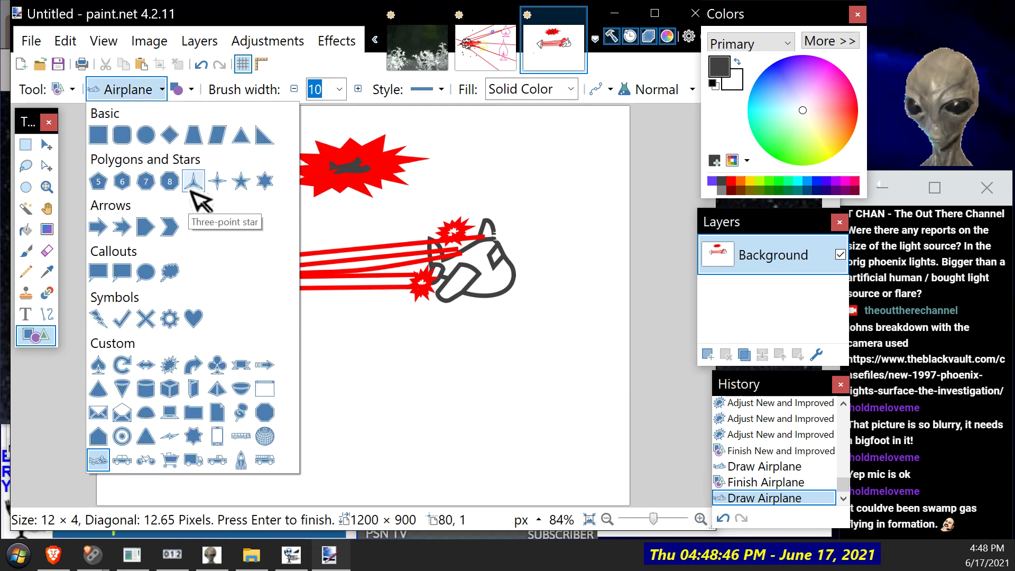
{"action": "left_click", "coordinate": [145, 135]}
{"action": "left_click", "coordinate": [333, 376]}
{"action": "left_click_drag", "start_coordinate": [332, 374], "coordinate": [432, 415]}
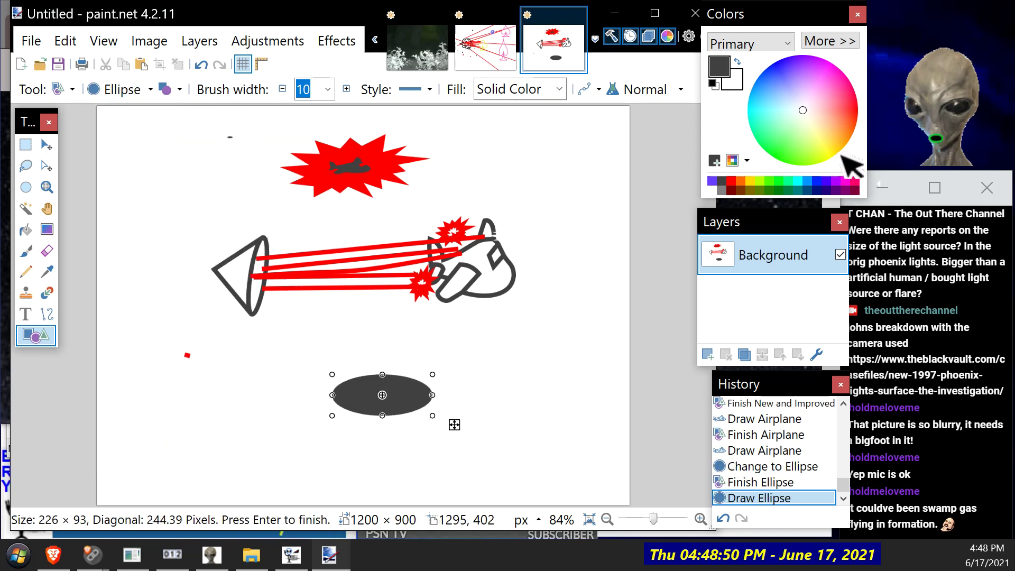
{"action": "left_click", "coordinate": [841, 111]}
{"action": "left_click", "coordinate": [841, 109]}
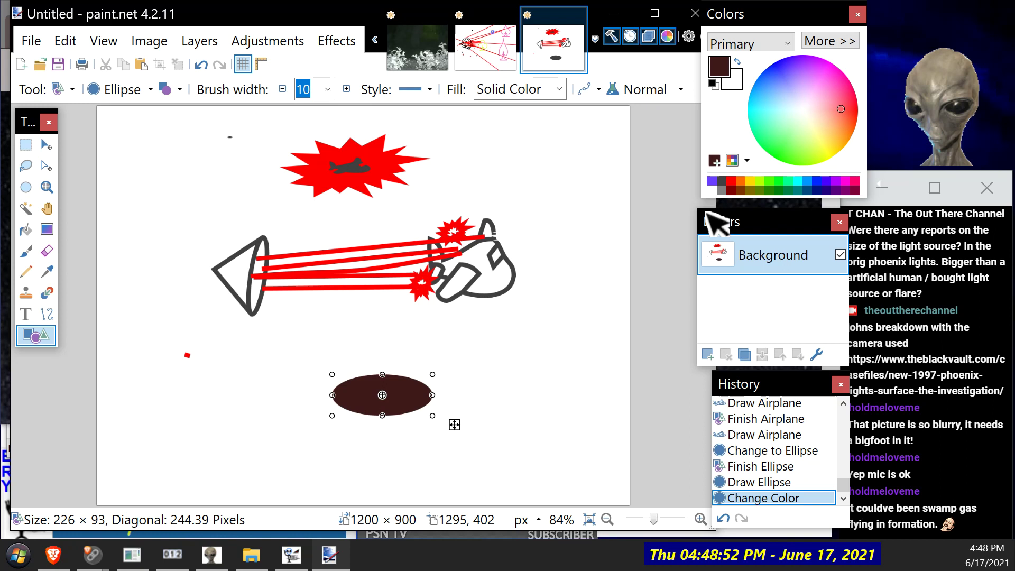
{"action": "left_click", "coordinate": [731, 182]}
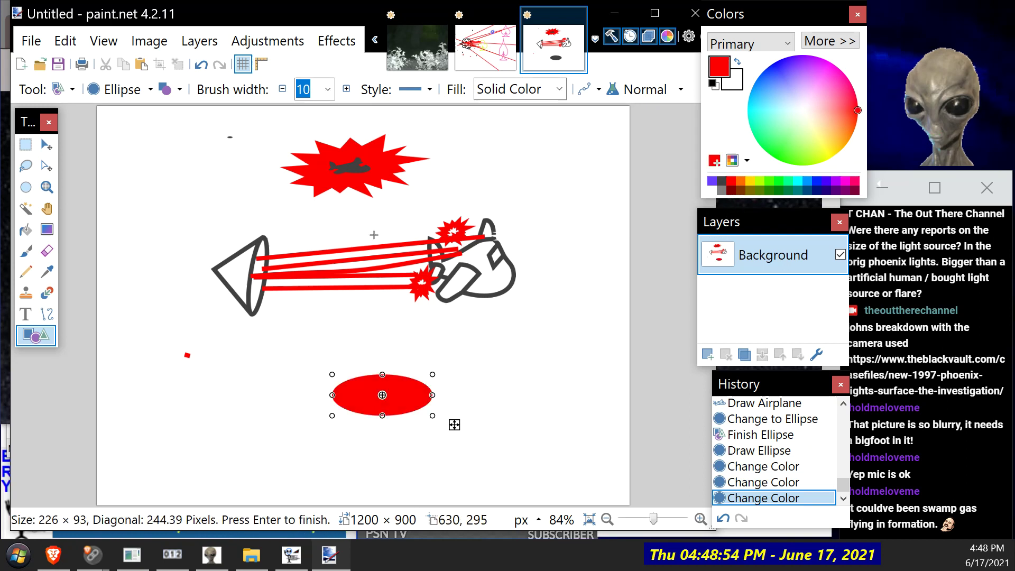
{"action": "left_click_drag", "start_coordinate": [266, 373], "coordinate": [268, 381]}
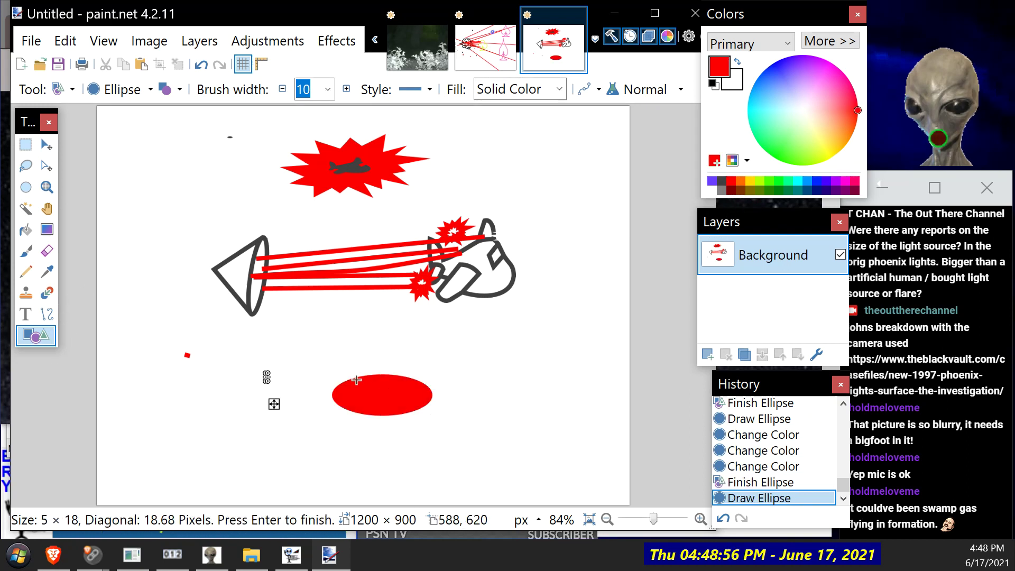
Step: Add a small red ellipse, about 61 × 34 px before tilting, on the upper edge of the large red ellipse
{"action": "left_click_drag", "start_coordinate": [364, 369], "coordinate": [384, 377]}
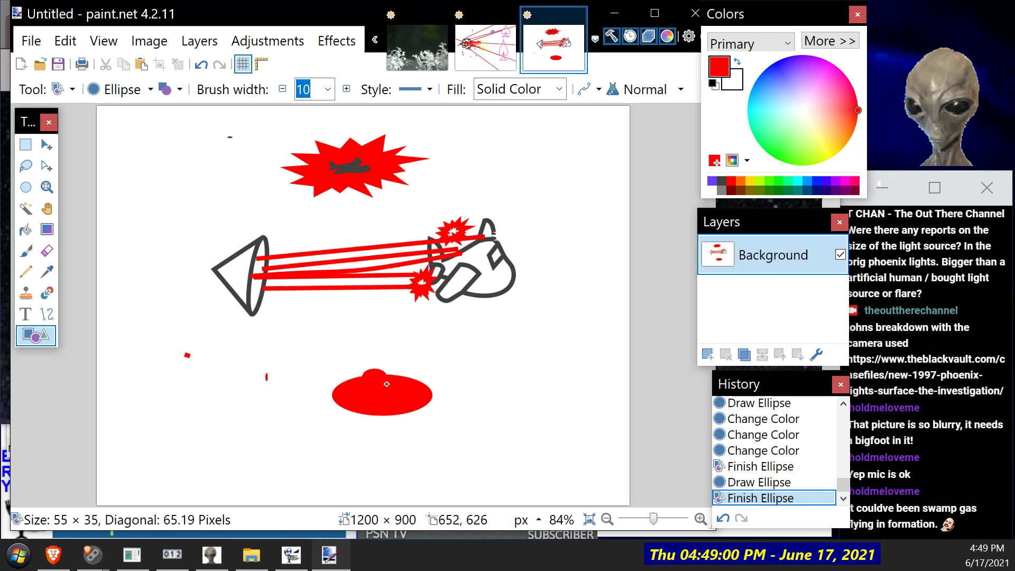
{"action": "left_click_drag", "start_coordinate": [389, 386], "coordinate": [372, 352]}
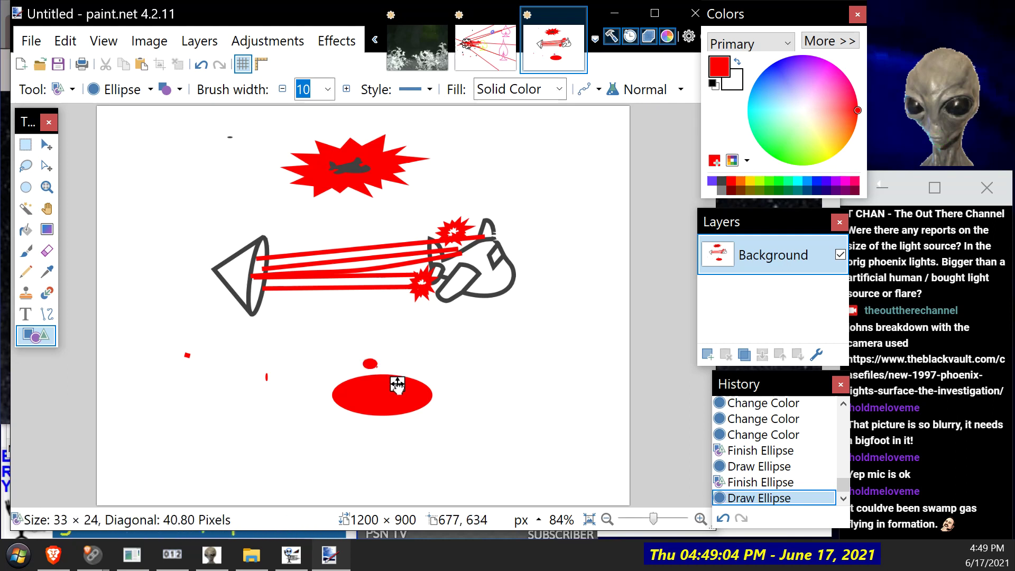
{"action": "left_click_drag", "start_coordinate": [400, 393], "coordinate": [386, 381]}
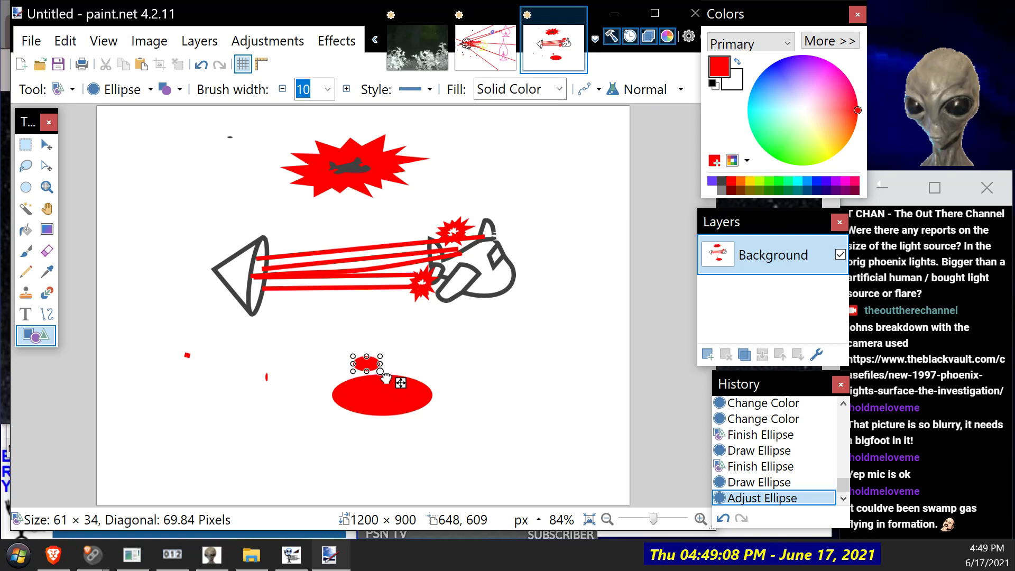
{"action": "left_click", "coordinate": [387, 380]}
{"action": "left_click_drag", "start_coordinate": [389, 375], "coordinate": [388, 420]}
{"action": "left_click_drag", "start_coordinate": [242, 405], "coordinate": [246, 408]}
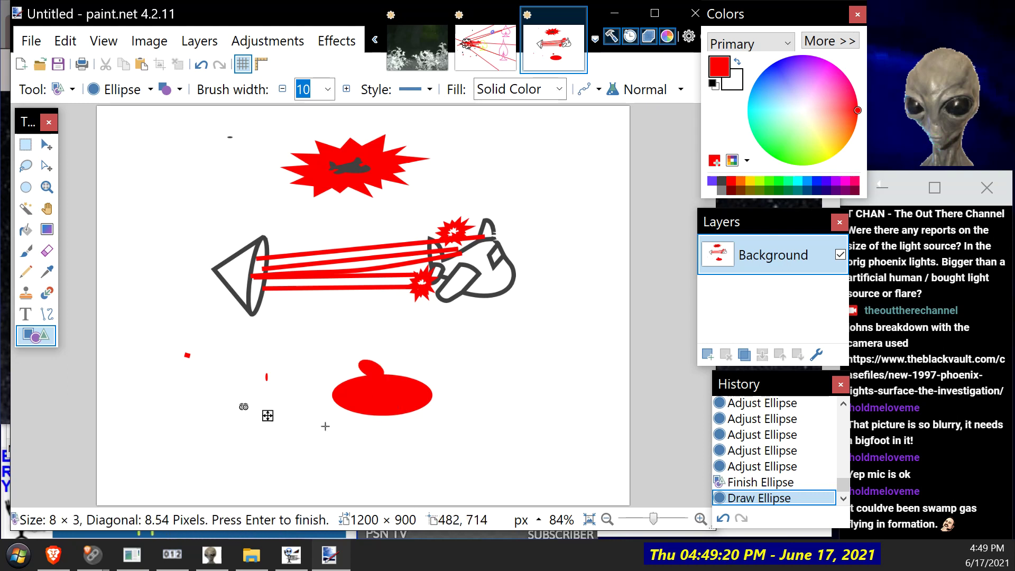
Step: Add a second small tilted red ellipse at the lower edge of the large red ellipse
{"action": "mouse_move", "coordinate": [377, 414]}
{"action": "left_mouse_down"}
{"action": "mouse_move", "coordinate": [354, 440]}
{"action": "mouse_move", "coordinate": [383, 452]}
{"action": "mouse_move", "coordinate": [367, 448]}
{"action": "left_mouse_up"}
{"action": "key", "text": "Return"}
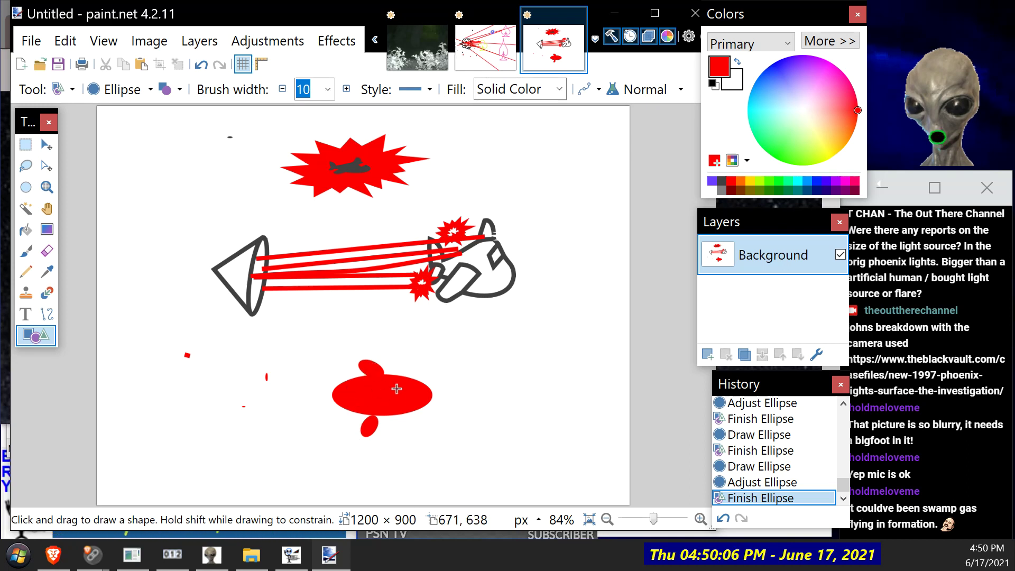
{"action": "left_click_drag", "start_coordinate": [238, 334], "coordinate": [239, 354]}
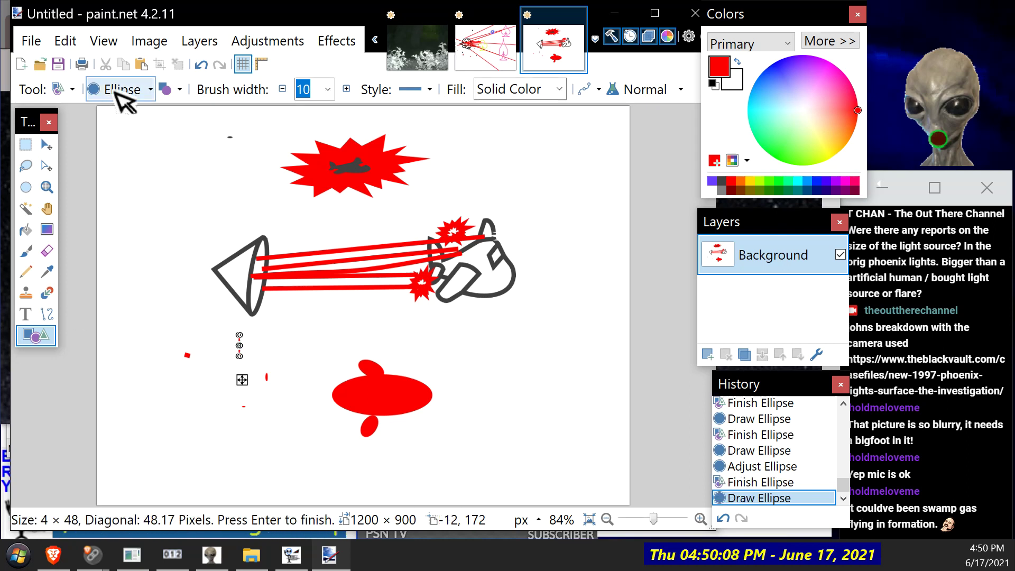
Step: Draw a solid dark grey ellipse about 44 × 36 px inside the left half of the large red ellipse
{"action": "left_click", "coordinate": [116, 91]}
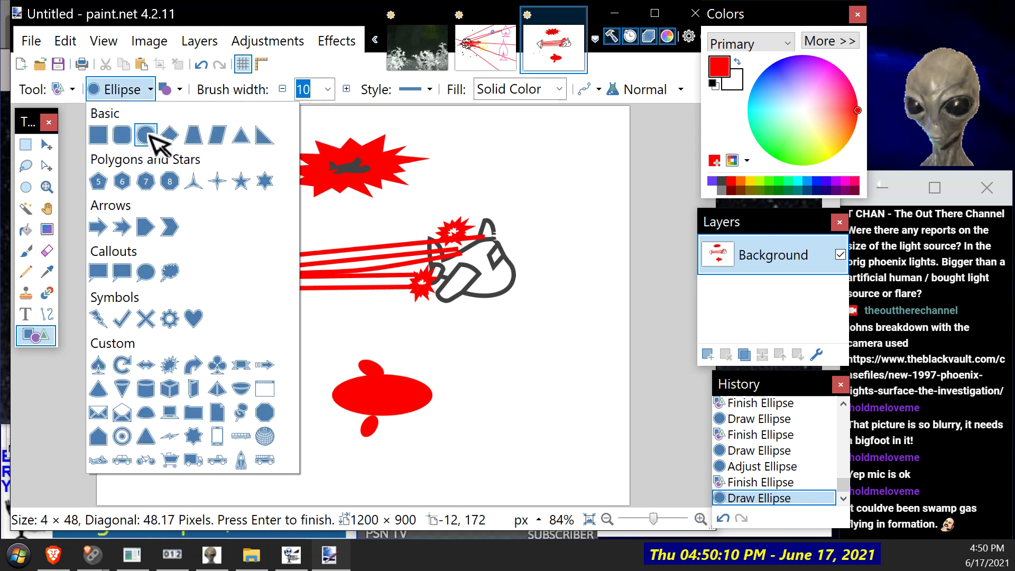
{"action": "left_click", "coordinate": [147, 133]}
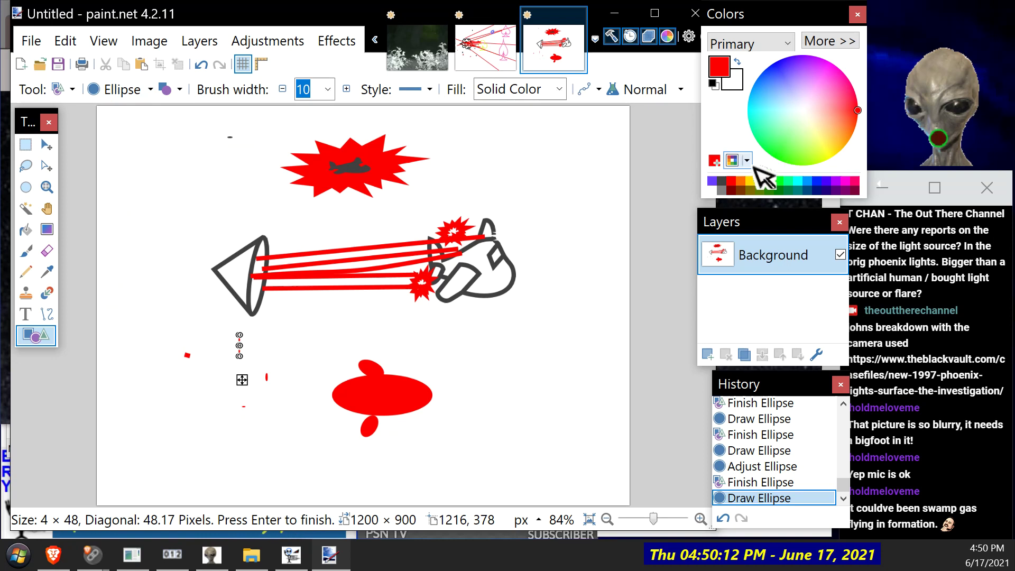
{"action": "left_click", "coordinate": [722, 180]}
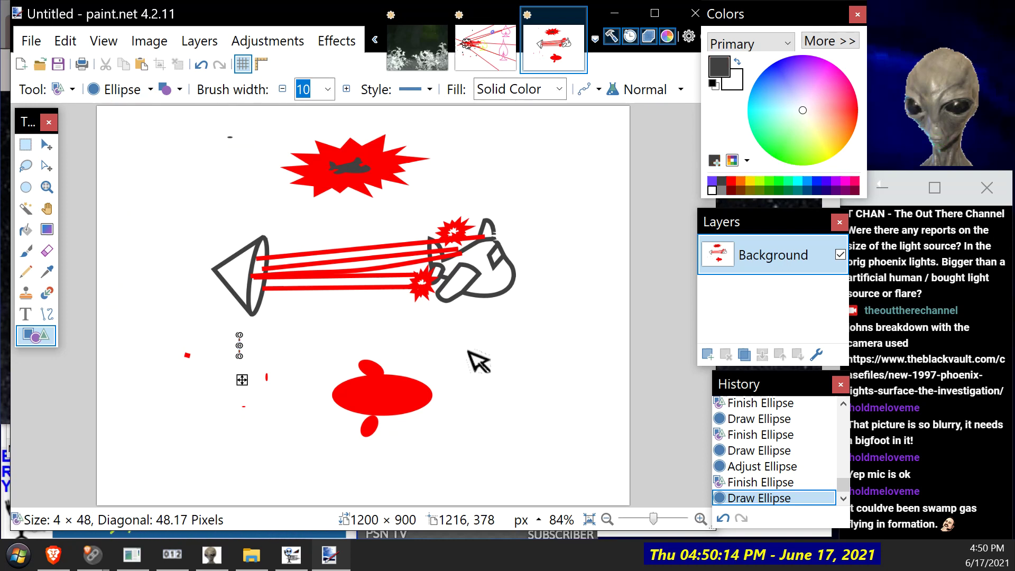
{"action": "mouse_move", "coordinate": [348, 385]}
{"action": "left_mouse_down"}
{"action": "mouse_move", "coordinate": [356, 402]}
{"action": "mouse_move", "coordinate": [392, 389]}
{"action": "left_mouse_up"}
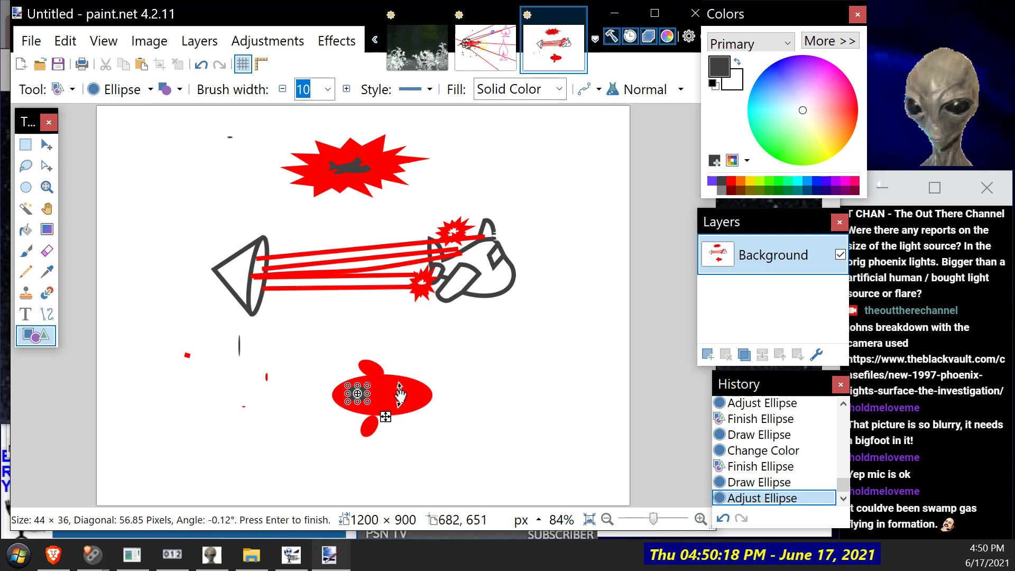
{"action": "key", "text": "Return"}
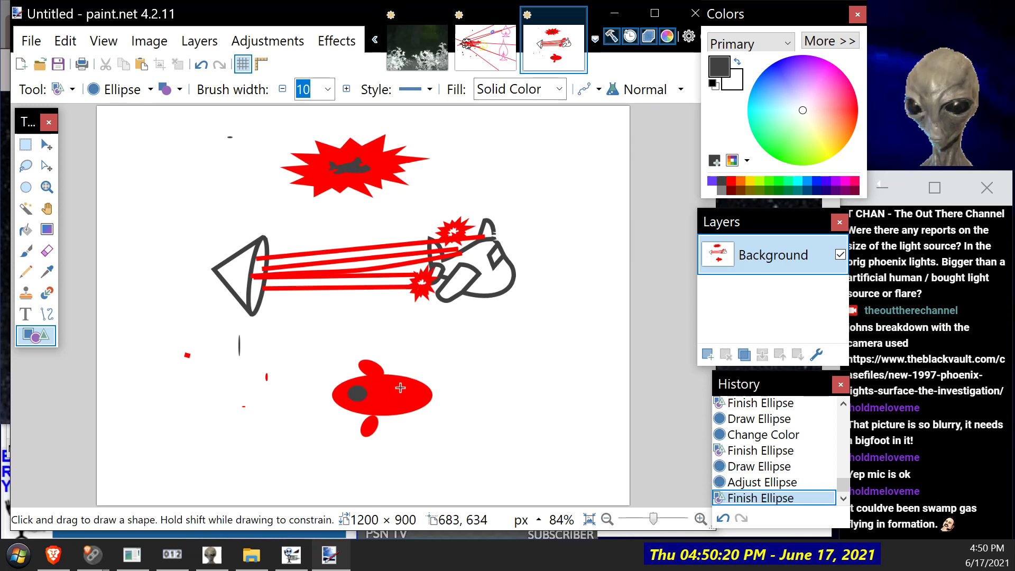
Step: Draw a second dark grey ellipse about 51 × 31 px inside the right half of the large red ellipse
{"action": "left_click_drag", "start_coordinate": [394, 389], "coordinate": [417, 402]}
{"action": "left_click", "coordinate": [372, 394]}
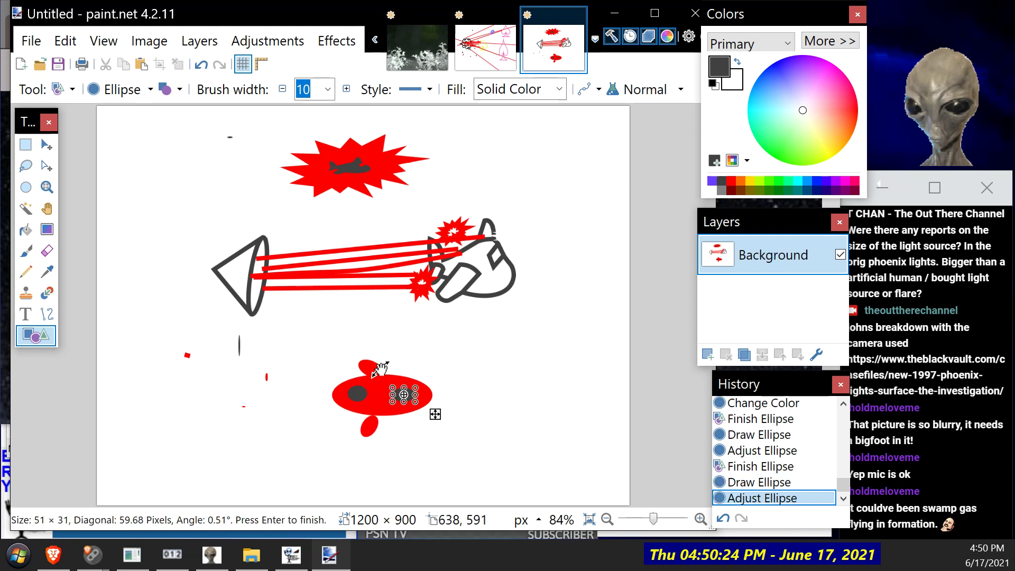
{"action": "mouse_move", "coordinate": [369, 355]}
{"action": "left_mouse_down"}
{"action": "mouse_move", "coordinate": [381, 372]}
{"action": "mouse_move", "coordinate": [383, 344]}
{"action": "mouse_move", "coordinate": [377, 354]}
{"action": "left_mouse_up"}
{"action": "left_click_drag", "start_coordinate": [375, 313], "coordinate": [380, 319]}
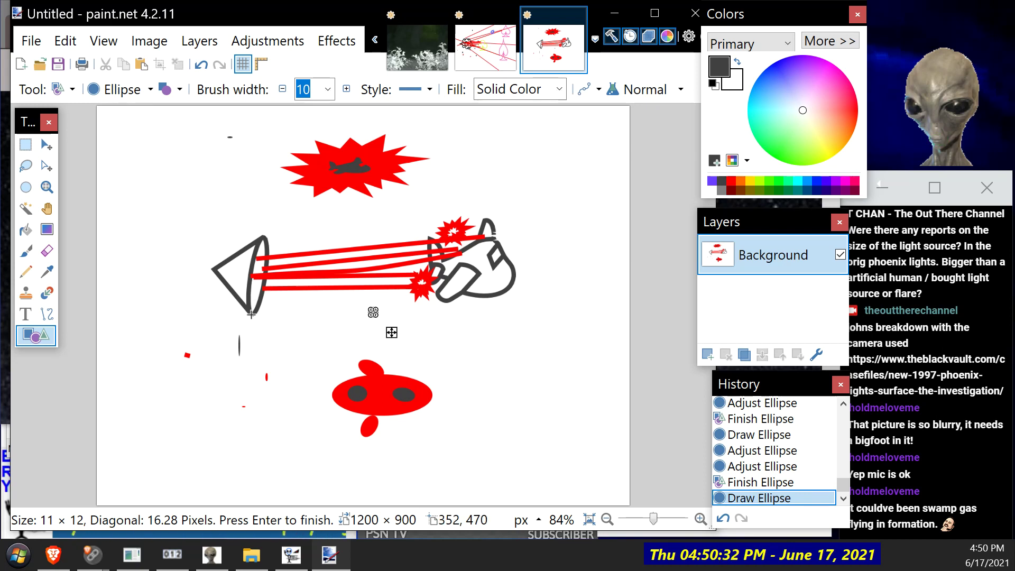
{"action": "left_click", "coordinate": [47, 314]}
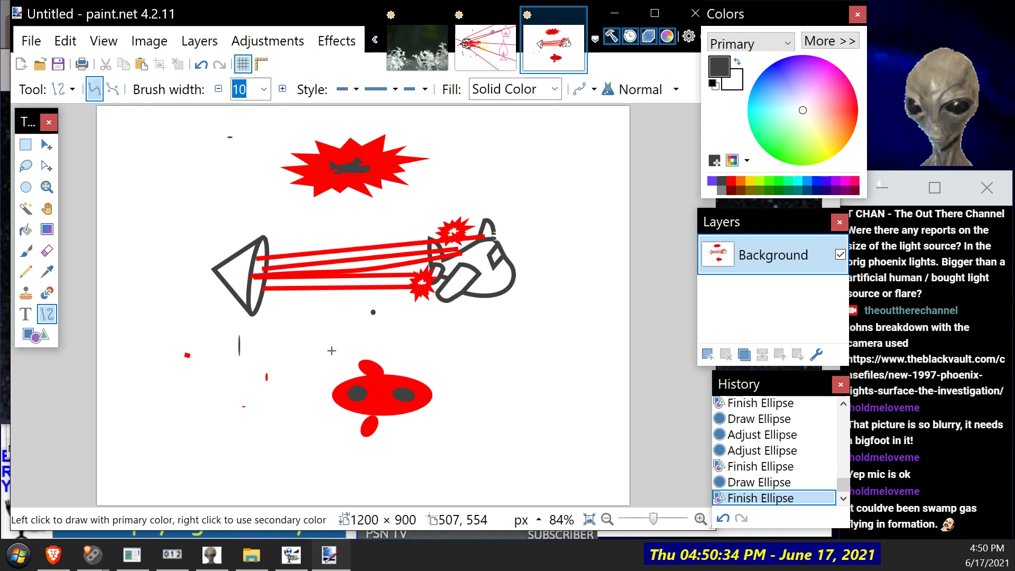
{"action": "mouse_move", "coordinate": [354, 351]}
{"action": "left_mouse_down"}
{"action": "mouse_move", "coordinate": [366, 401]}
{"action": "mouse_move", "coordinate": [386, 406]}
{"action": "left_mouse_up"}
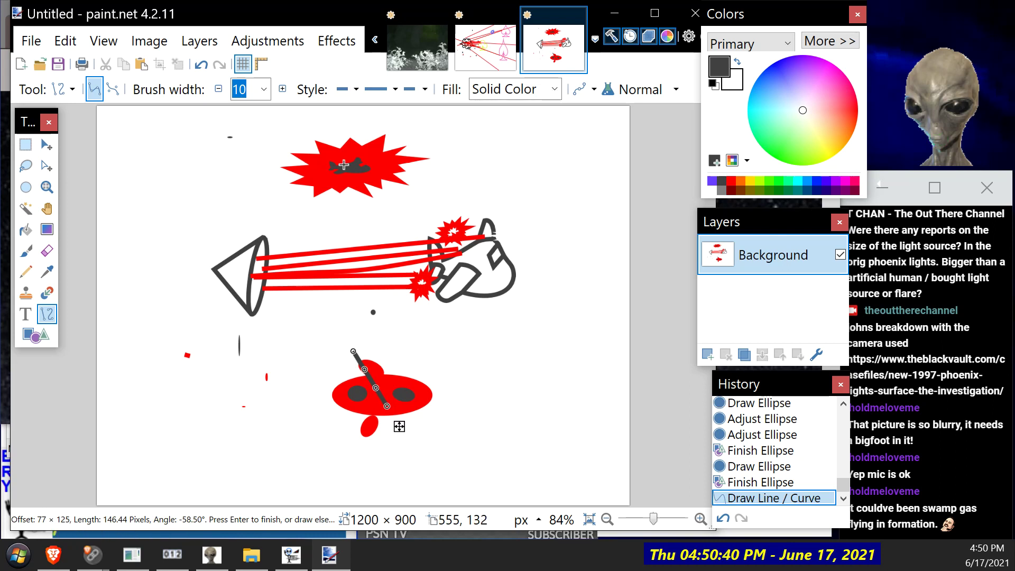
{"action": "left_click", "coordinate": [201, 63]}
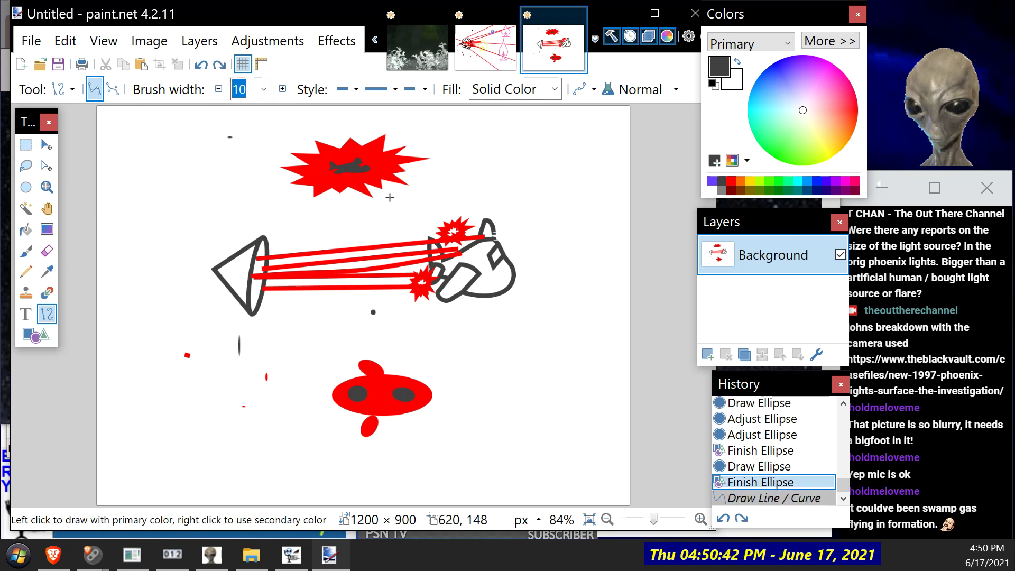
Step: Draw a dark grey line about 111 px long down through the large red ellipse's middle, and a shorter one about 30 px long below it
{"action": "mouse_move", "coordinate": [380, 366]}
{"action": "left_mouse_down"}
{"action": "mouse_move", "coordinate": [383, 412]}
{"action": "mouse_move", "coordinate": [375, 413]}
{"action": "mouse_move", "coordinate": [381, 402]}
{"action": "left_mouse_up"}
{"action": "mouse_move", "coordinate": [380, 367]}
{"action": "left_mouse_down"}
{"action": "mouse_move", "coordinate": [377, 329]}
{"action": "mouse_move", "coordinate": [377, 352]}
{"action": "left_mouse_up"}
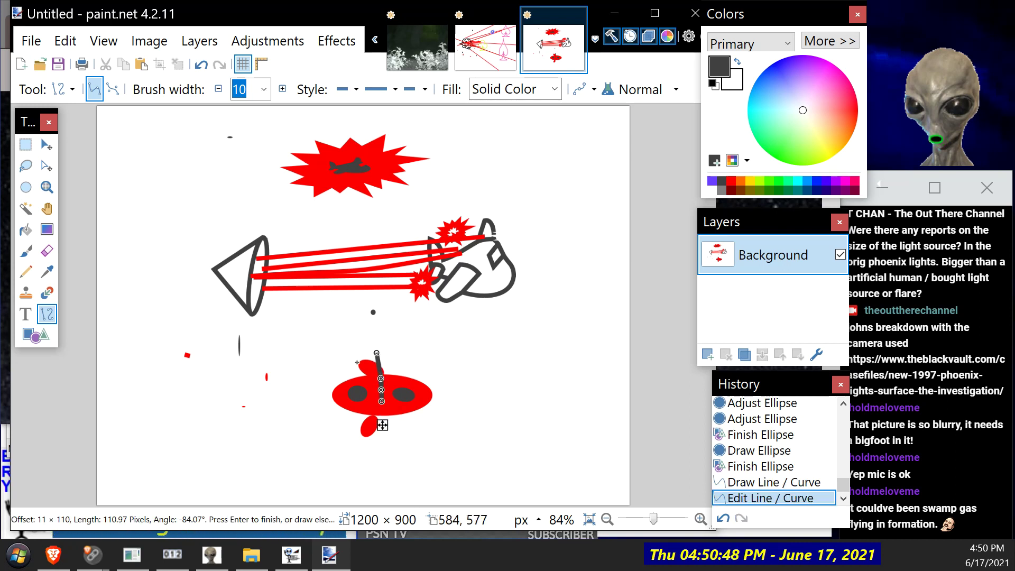
{"action": "key", "text": "Return"}
{"action": "mouse_move", "coordinate": [382, 410]}
{"action": "left_mouse_down"}
{"action": "mouse_move", "coordinate": [376, 435]}
{"action": "mouse_move", "coordinate": [375, 421]}
{"action": "left_mouse_up"}
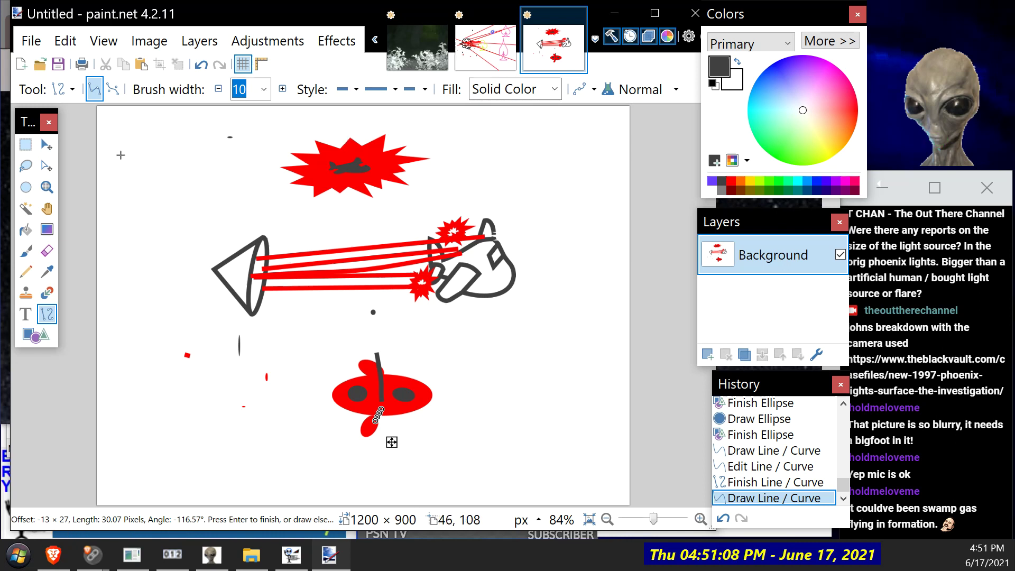
Step: Draw a short dark grey stroke in the canvas's upper-left area and add the text label "FLIR" above it
{"action": "left_click_drag", "start_coordinate": [163, 179], "coordinate": [181, 183]}
{"action": "left_click", "coordinate": [26, 314]}
{"action": "left_click", "coordinate": [129, 135]}
{"action": "type", "text": "FLIR"}
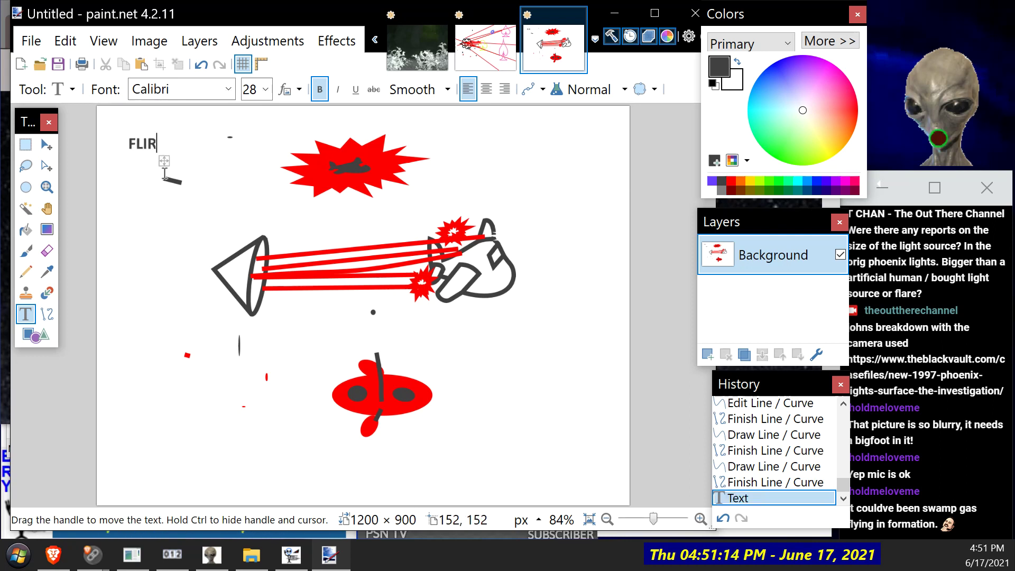
Step: Switch to the Brave browser and search the web for "whay is it called forward looking"
{"action": "left_click", "coordinate": [65, 557]}
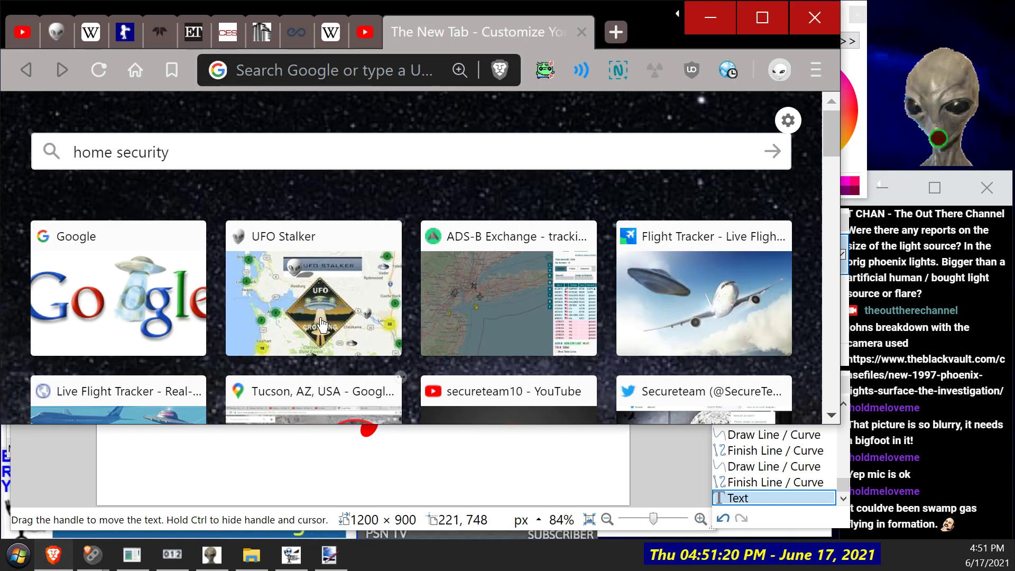
{"action": "key", "text": "ctrl+a"}
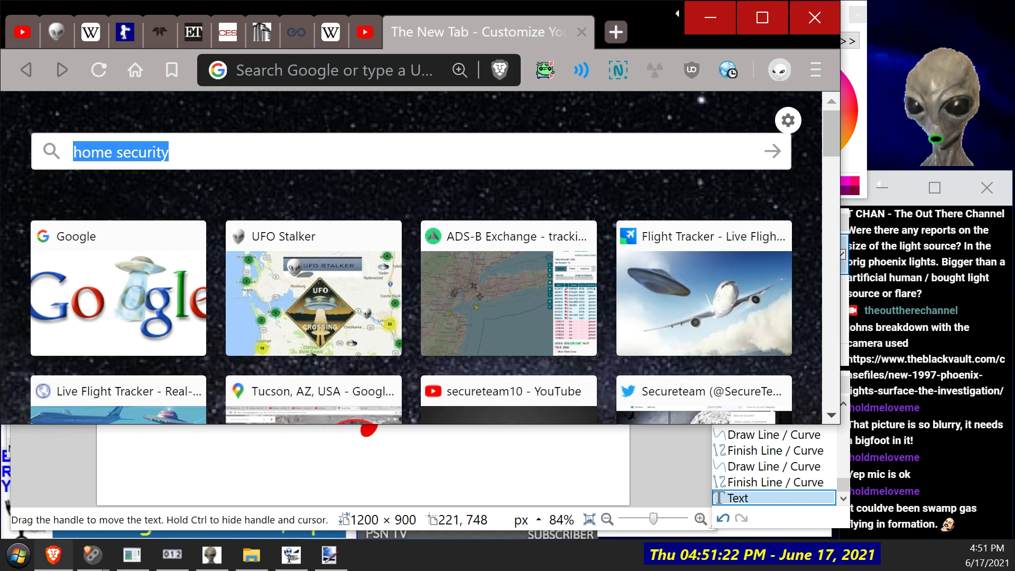
{"action": "type", "text": "whay is it "}
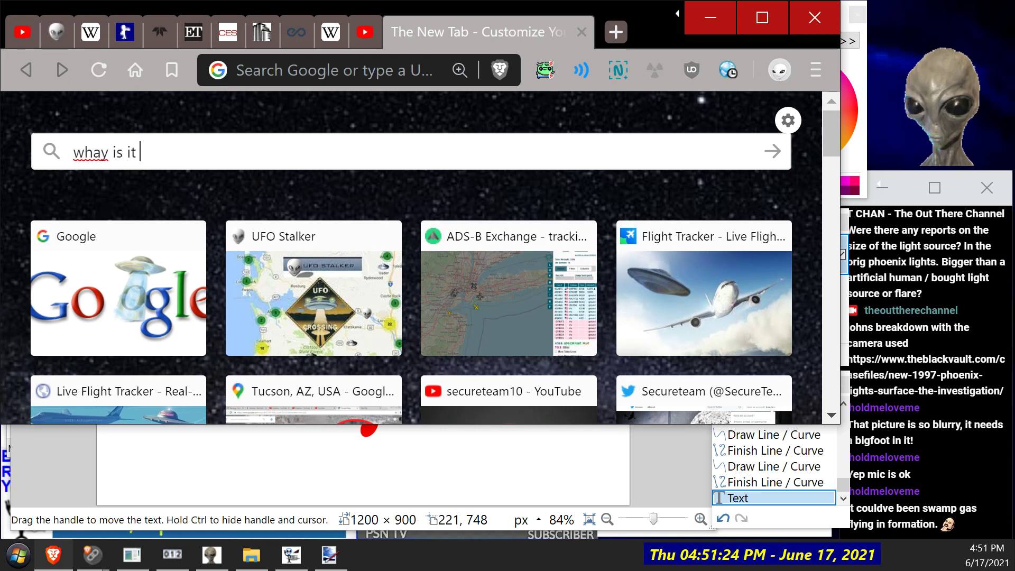
{"action": "type", "text": "called forward look"}
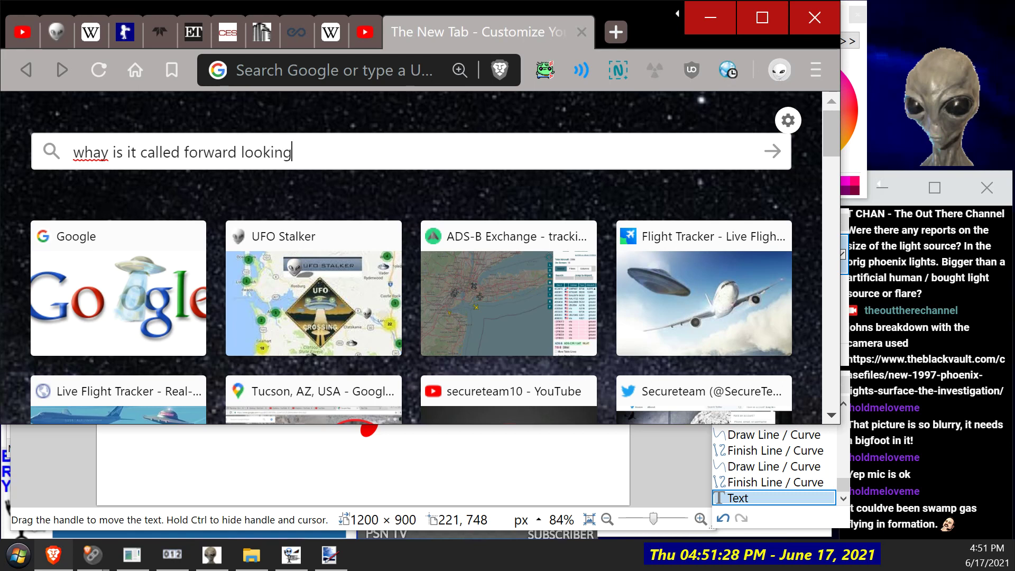
{"action": "type", "text": "ing"}
{"action": "key", "text": "Return"}
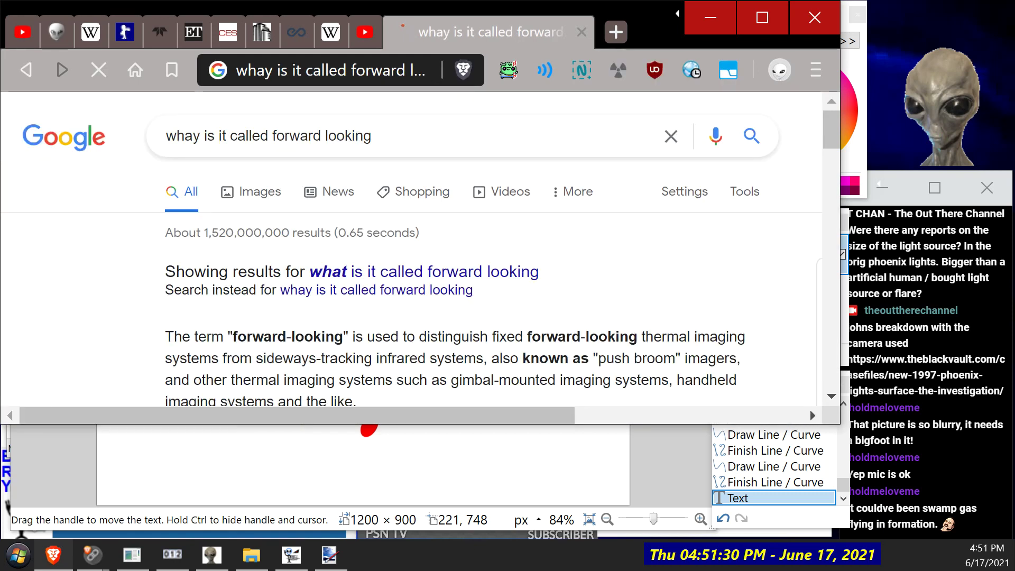
Step: Read the featured snippet on the term "forward-looking" and expand the related question "What FLIR means?"
{"action": "scroll", "coordinate": [551, 290], "scroll_direction": "down", "scroll_amount": 2}
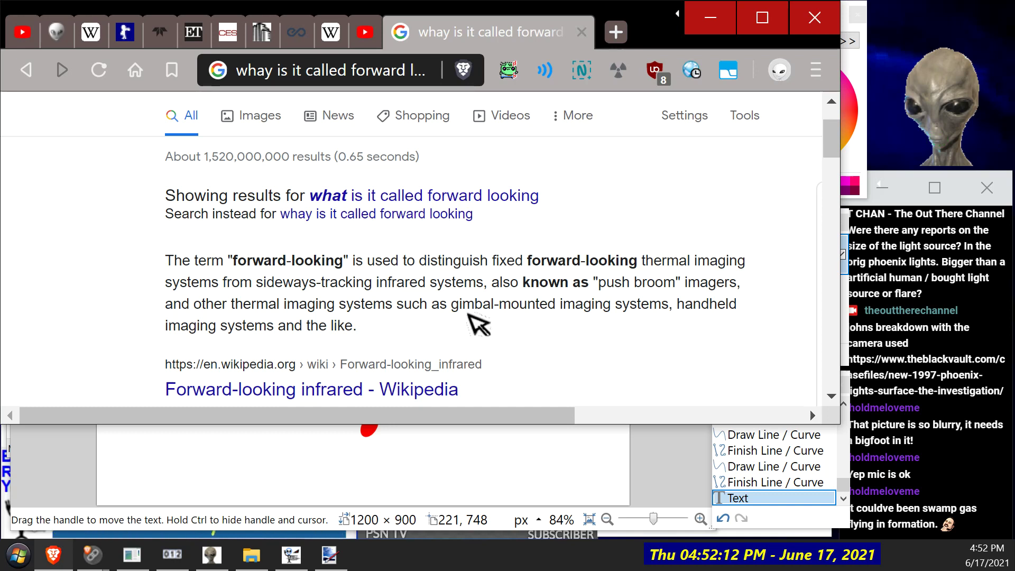
{"action": "scroll", "coordinate": [552, 337], "scroll_direction": "down", "scroll_amount": 2}
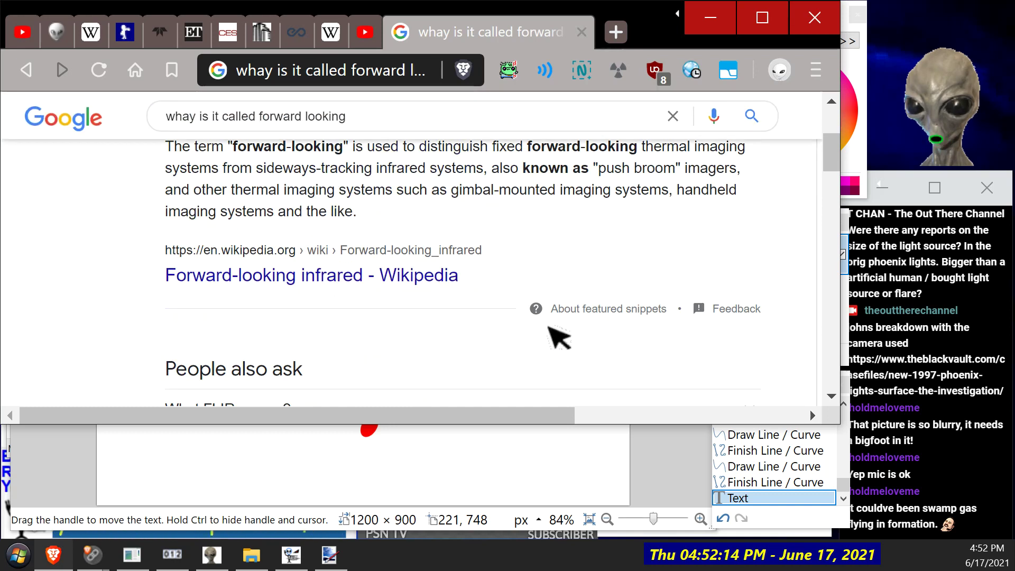
{"action": "scroll", "coordinate": [551, 329], "scroll_direction": "down", "scroll_amount": 1}
{"action": "scroll", "coordinate": [529, 333], "scroll_direction": "down", "scroll_amount": 2}
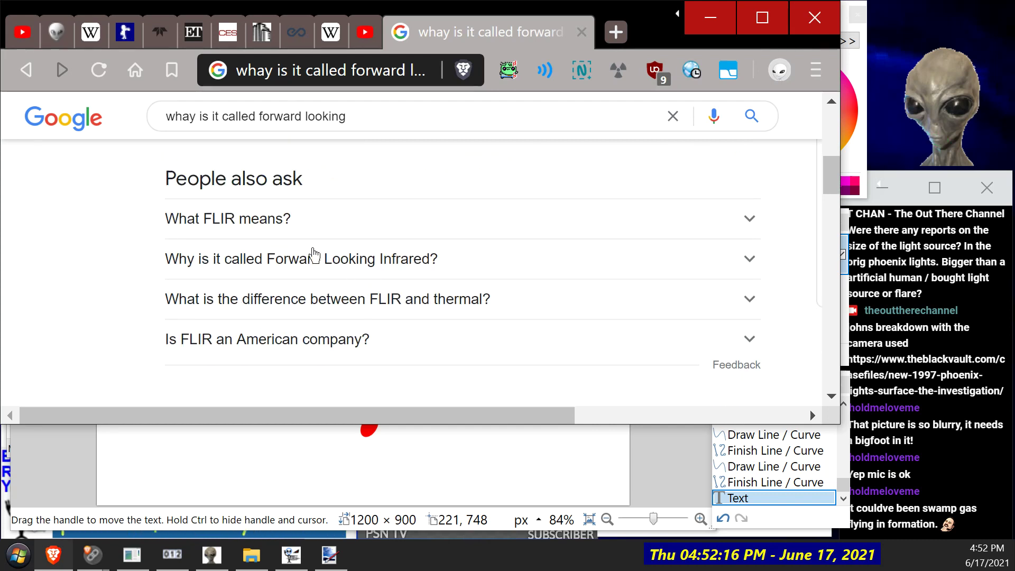
{"action": "left_click", "coordinate": [275, 231]}
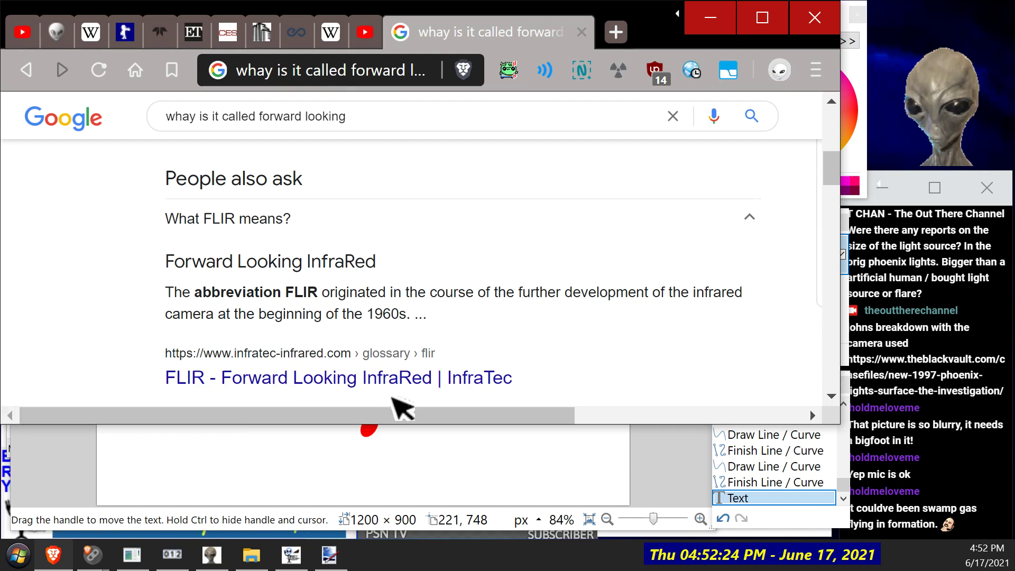
Step: Read the answer on FLIR's meaning and expand the related question "What is the difference between FLIR and thermal?"
{"action": "scroll", "coordinate": [683, 231], "scroll_direction": "down", "scroll_amount": 2}
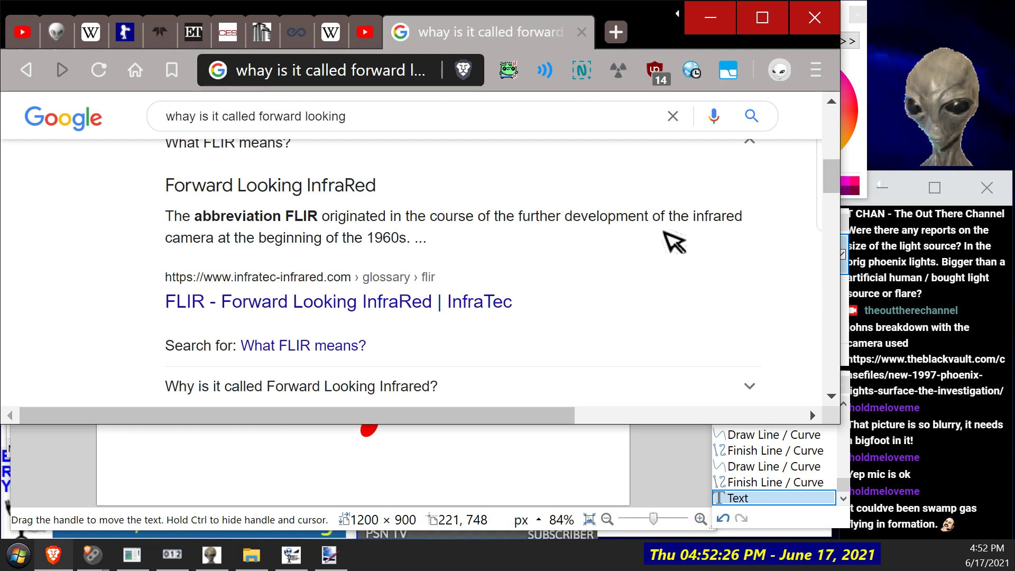
{"action": "scroll", "coordinate": [669, 234], "scroll_direction": "down", "scroll_amount": 4}
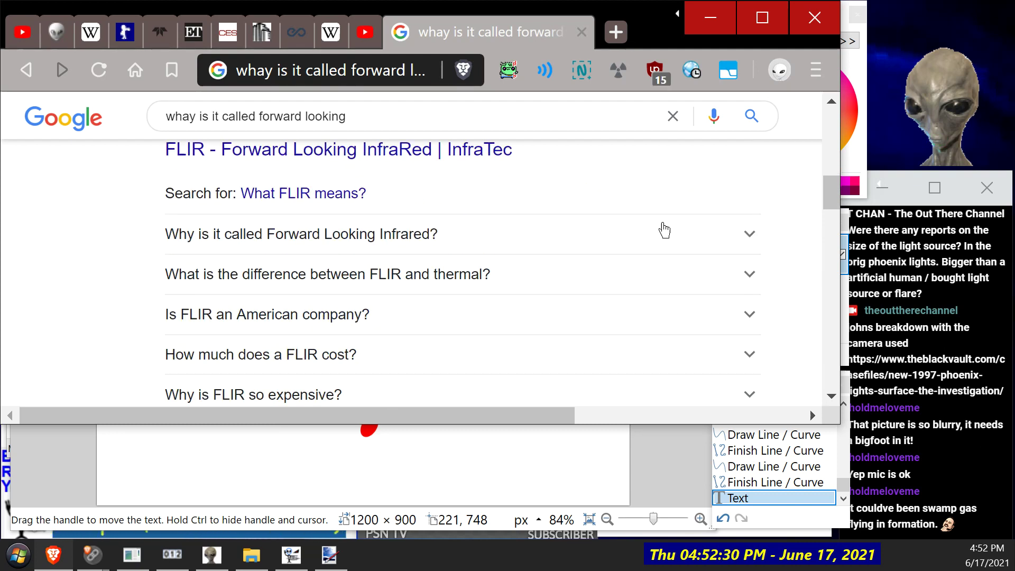
{"action": "left_click", "coordinate": [374, 276]}
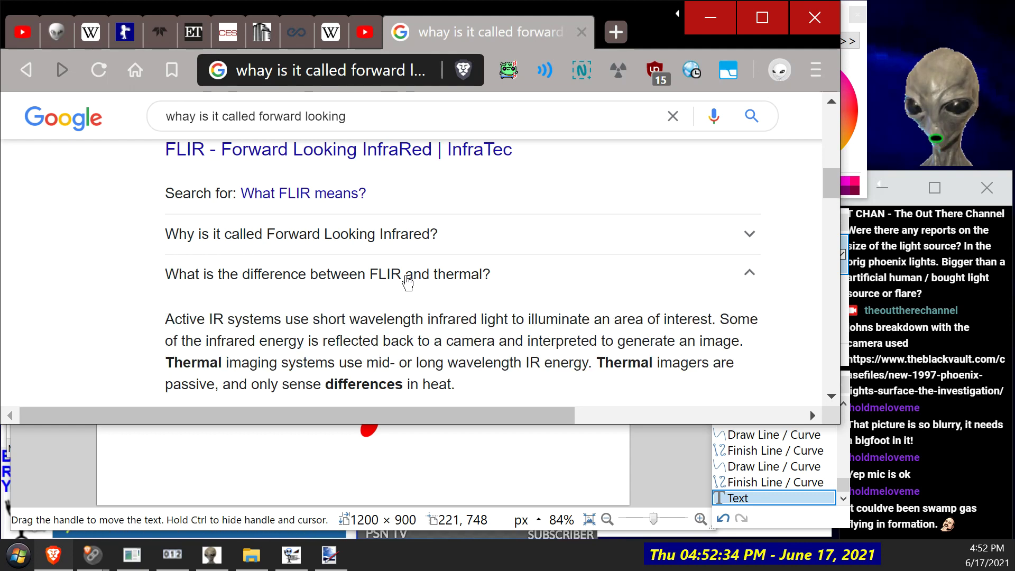